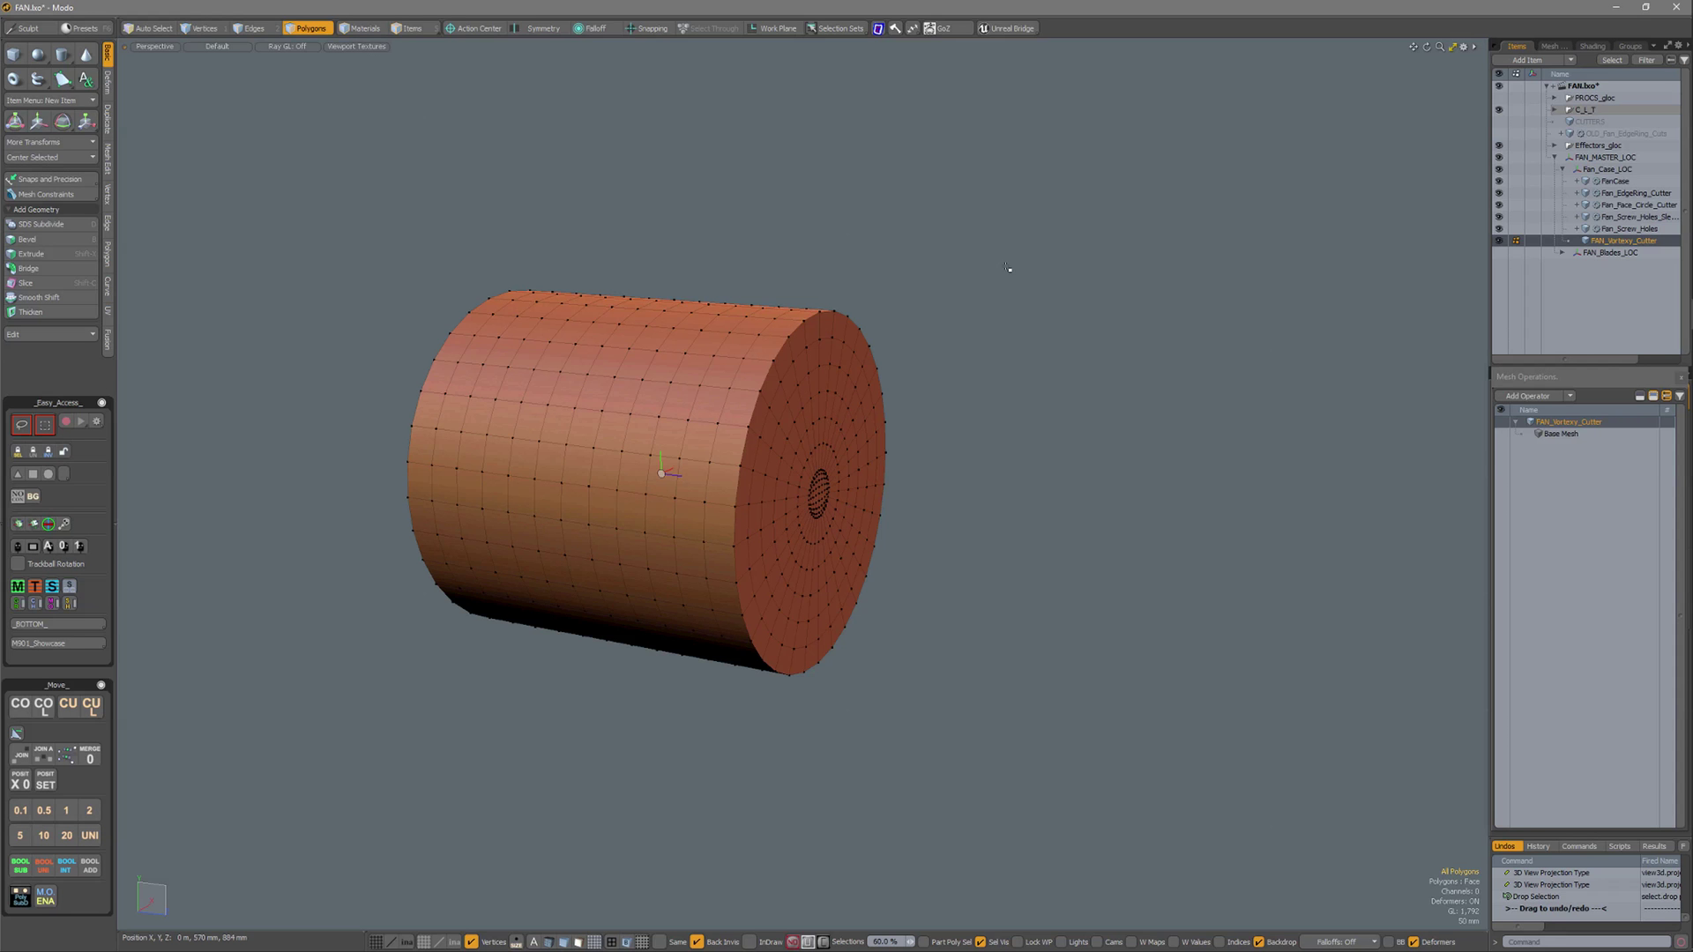
- Lasso-select the cylinder's end-cap polygons, including from the Left view, then return to Perspective
left_click_drag(1008, 264, 751, 469)
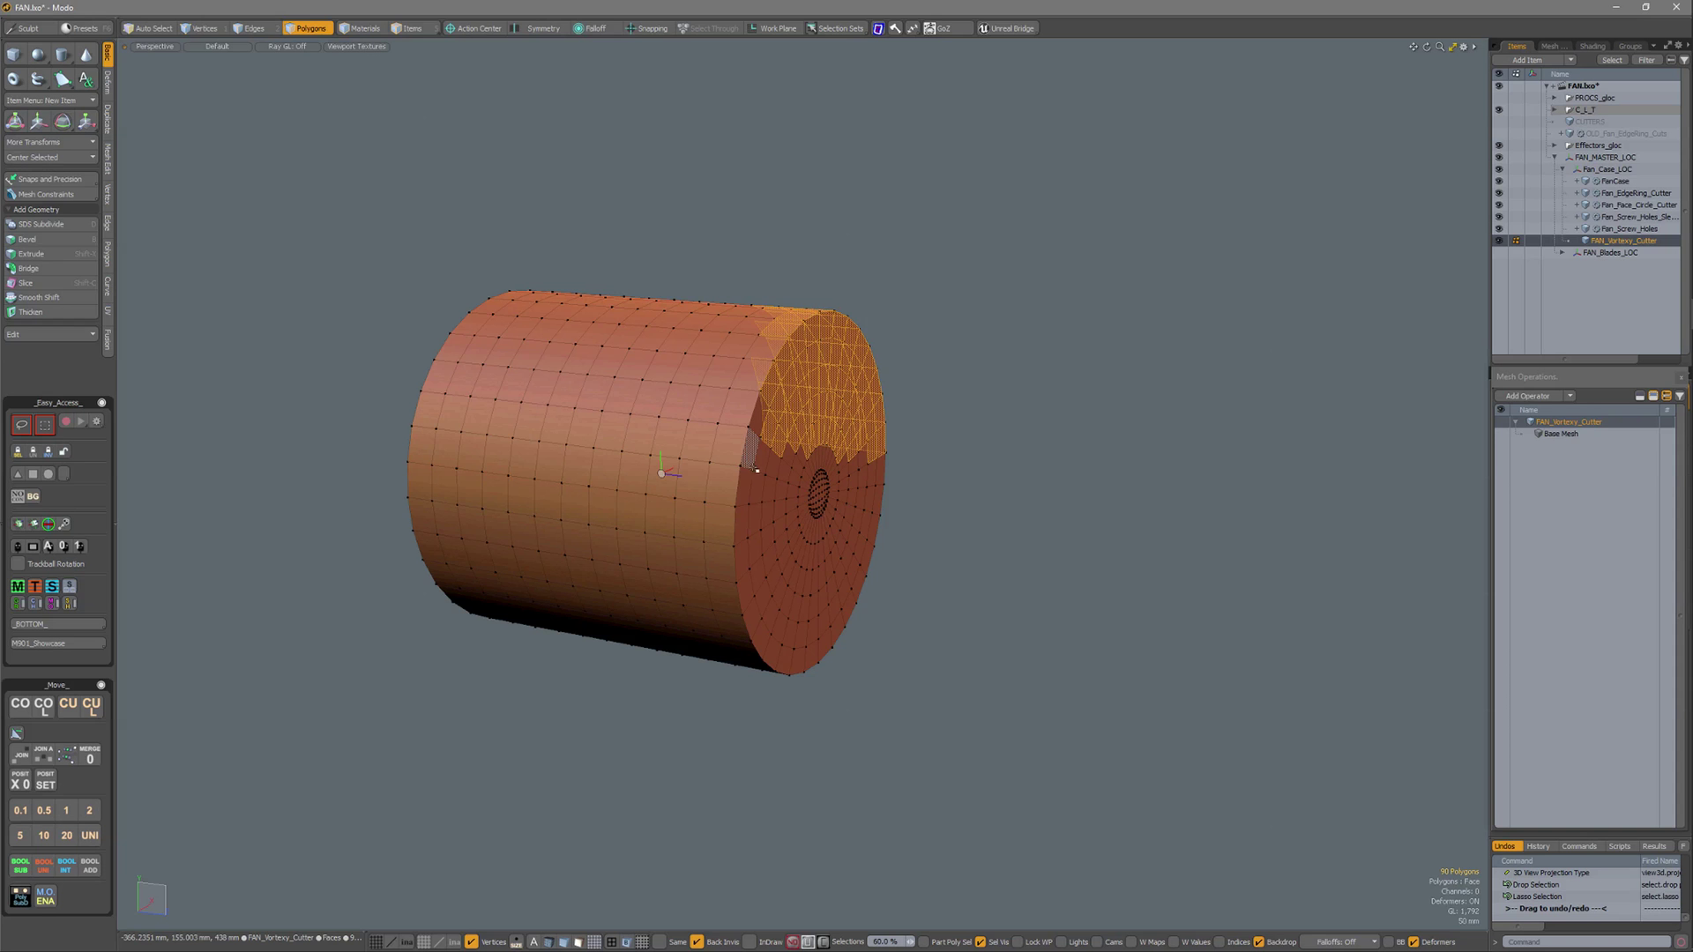
key("ctrl+space")
left_click(907, 488)
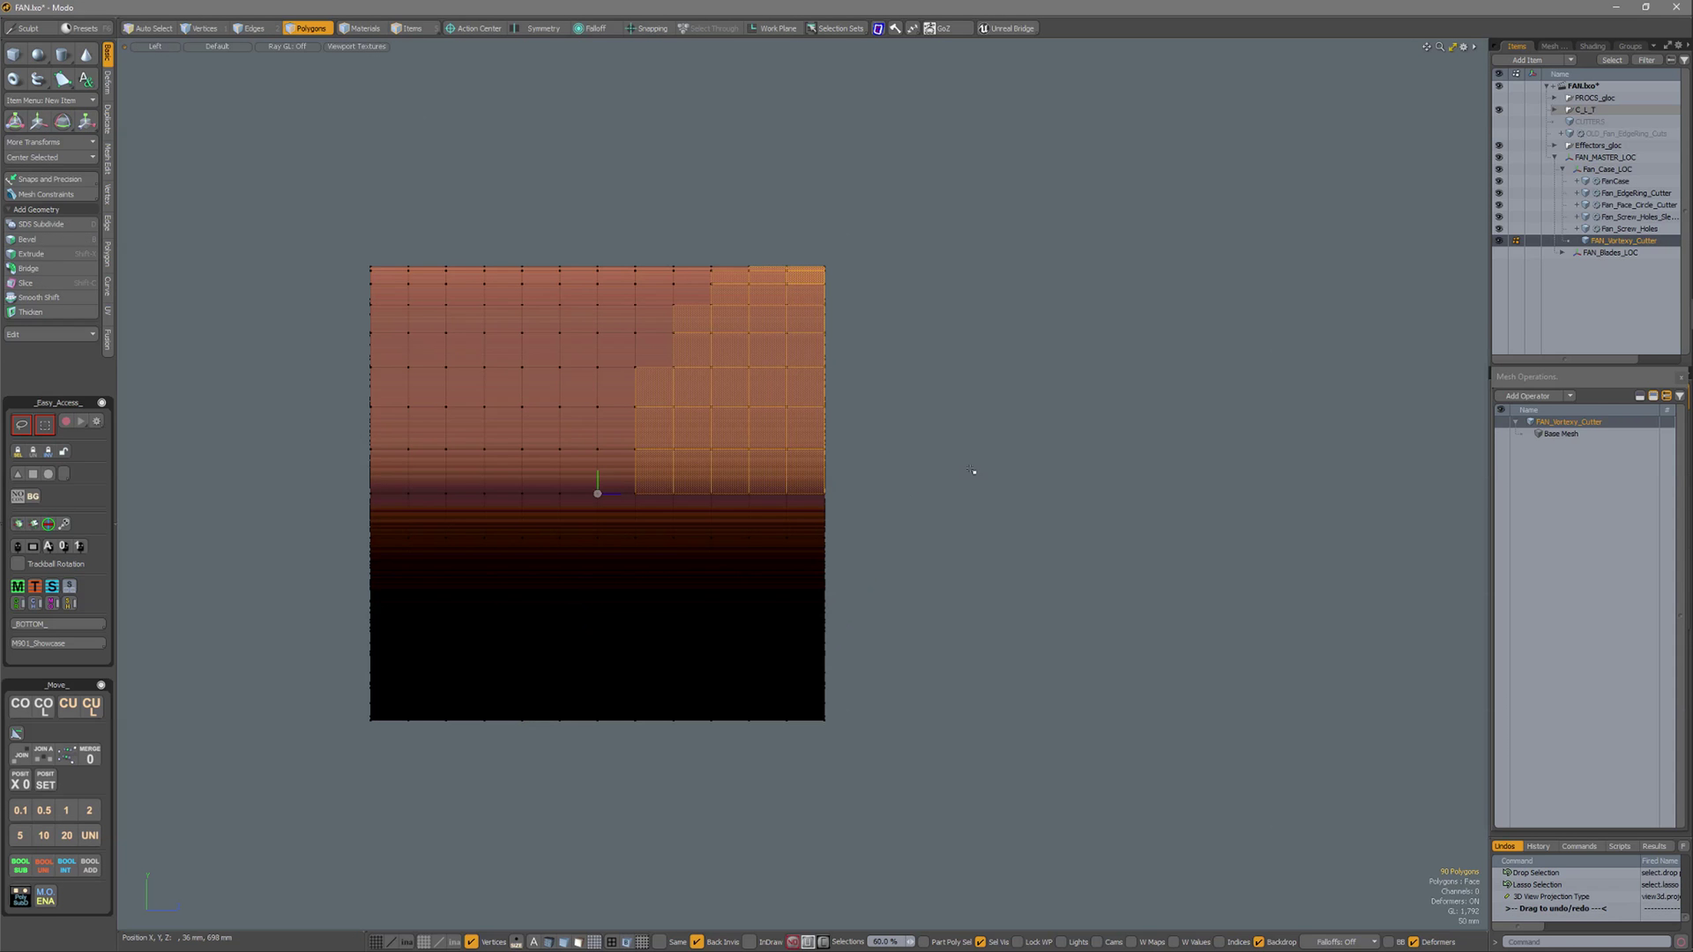
mouse_move(1036, 166)
left_mouse_down()
mouse_move(902, 524)
mouse_move(812, 699)
mouse_move(803, 771)
left_mouse_up()
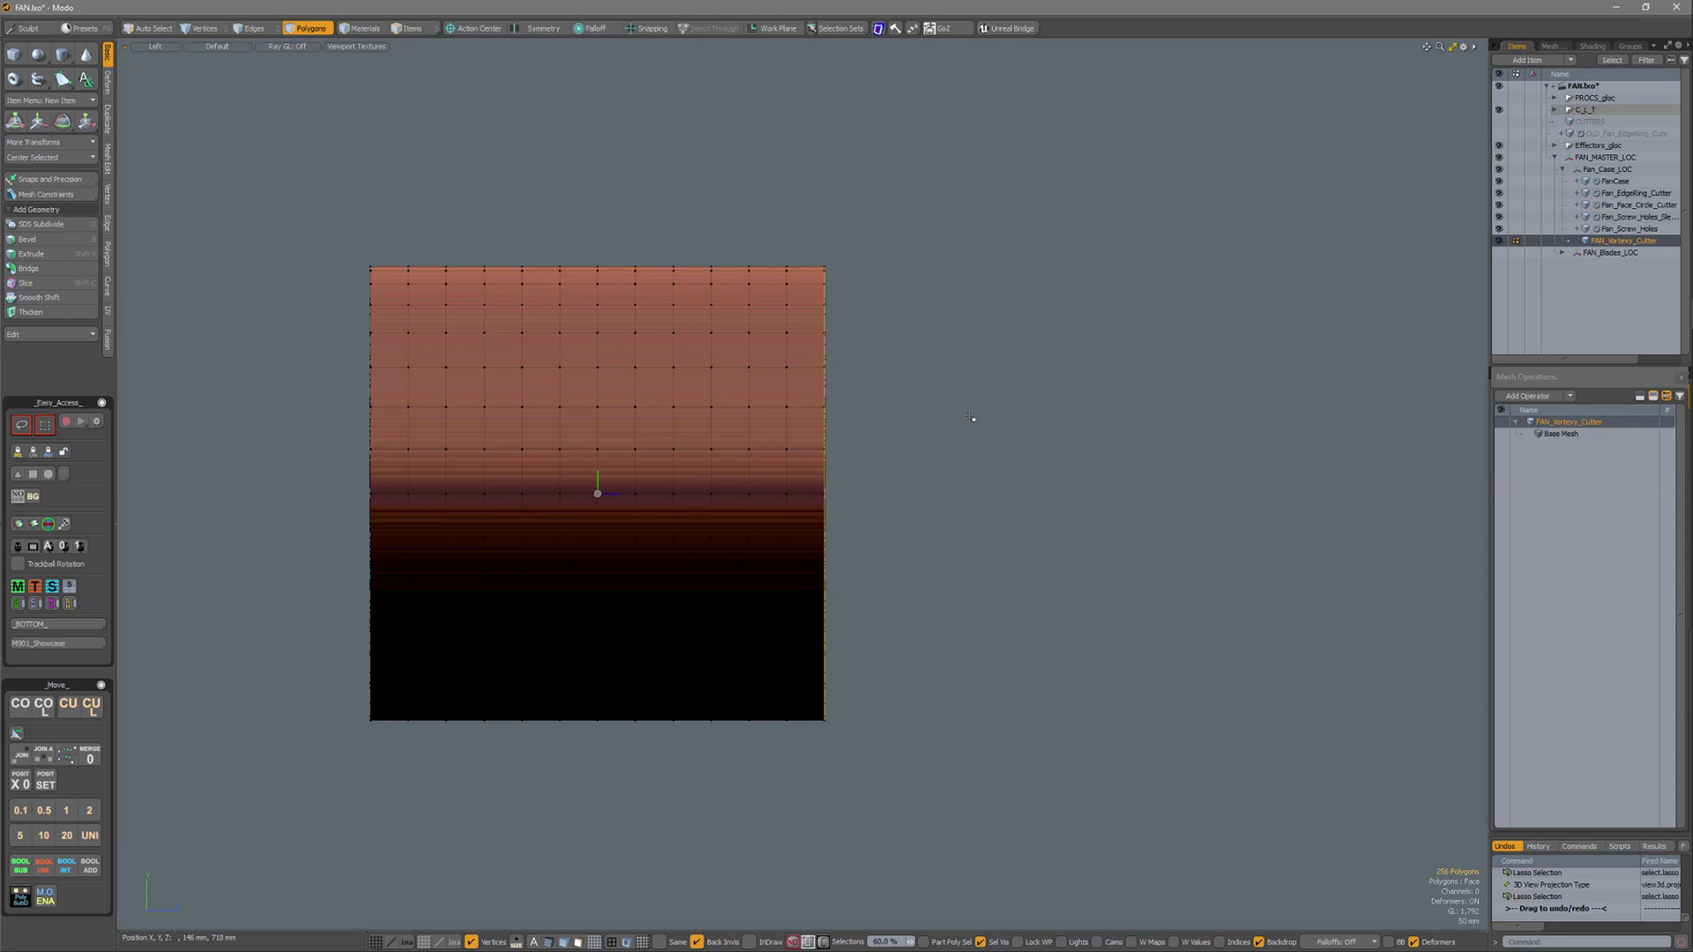
double_click(982, 368, "alt")
left_click(1014, 344)
- In polygon mode, clear the selection and pick the saved cap polygon set from Selection Sets > Quick
key("3")
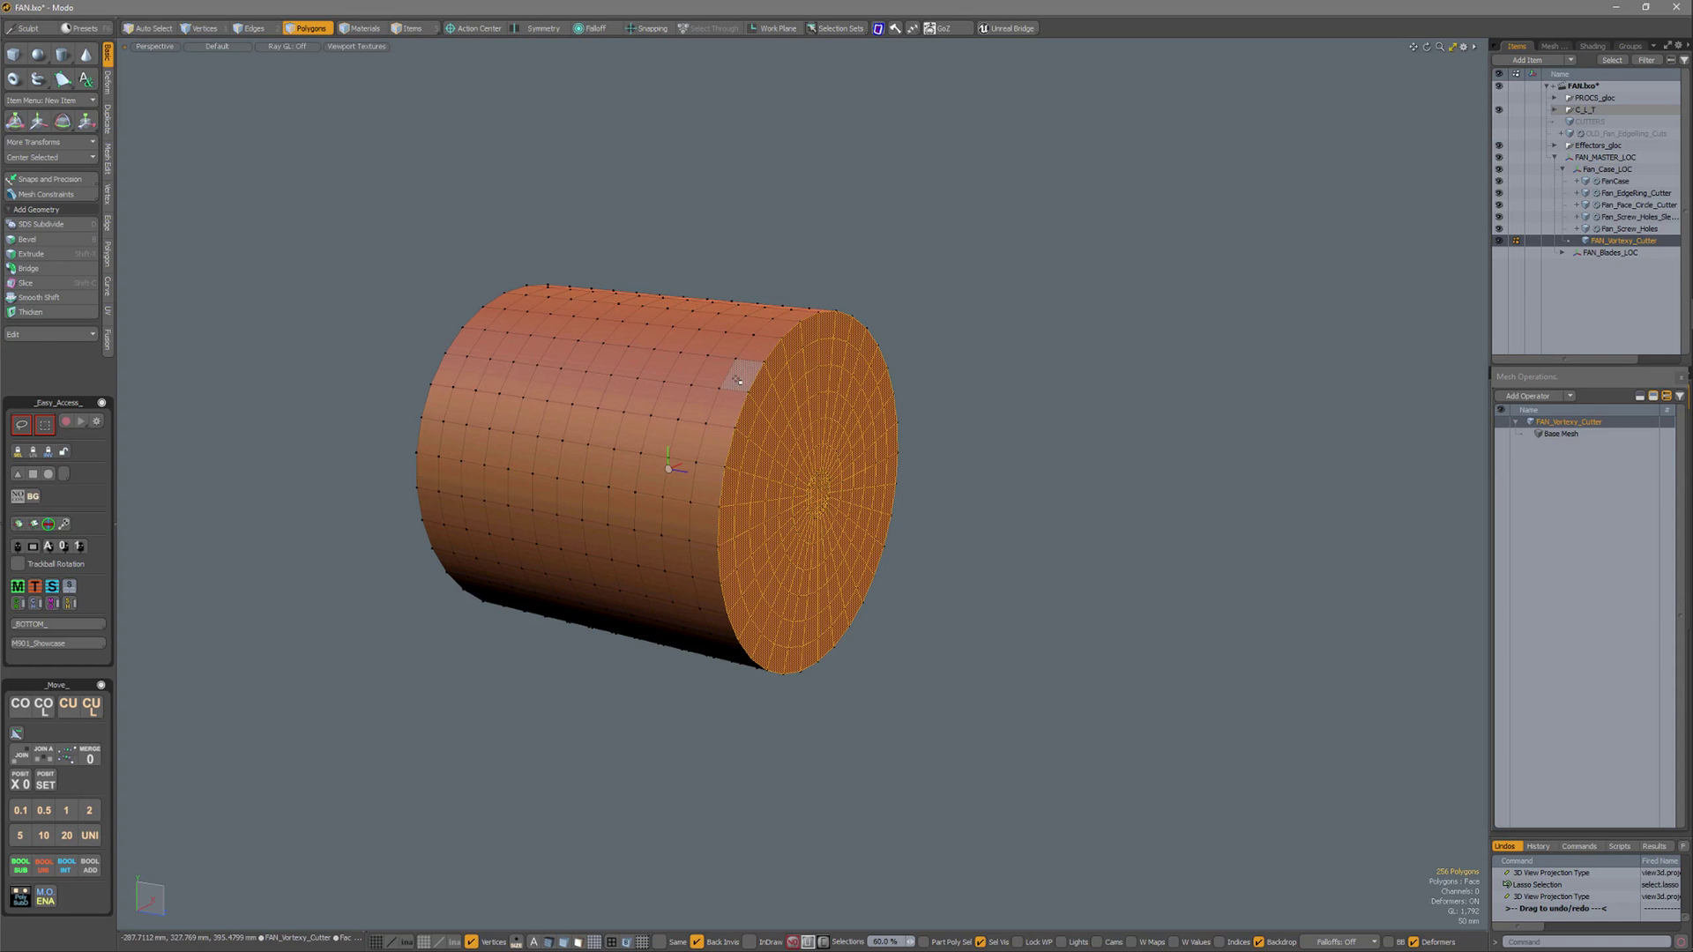
left_click(805, 155)
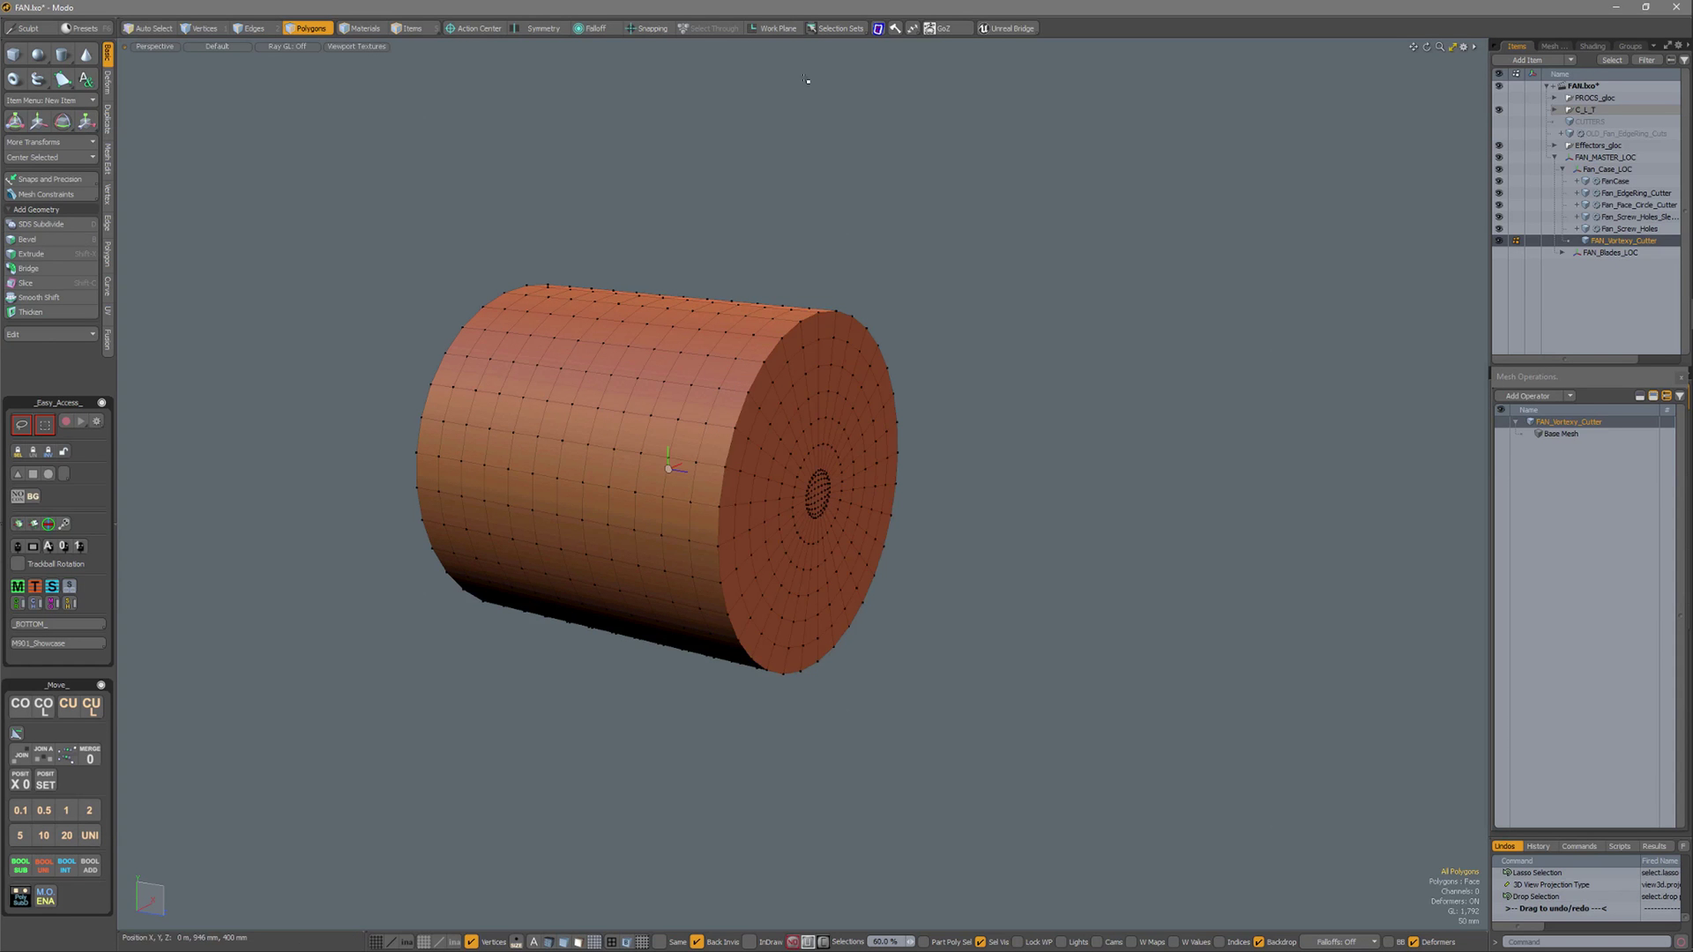
left_click(835, 30)
left_click(835, 71)
left_click(833, 61)
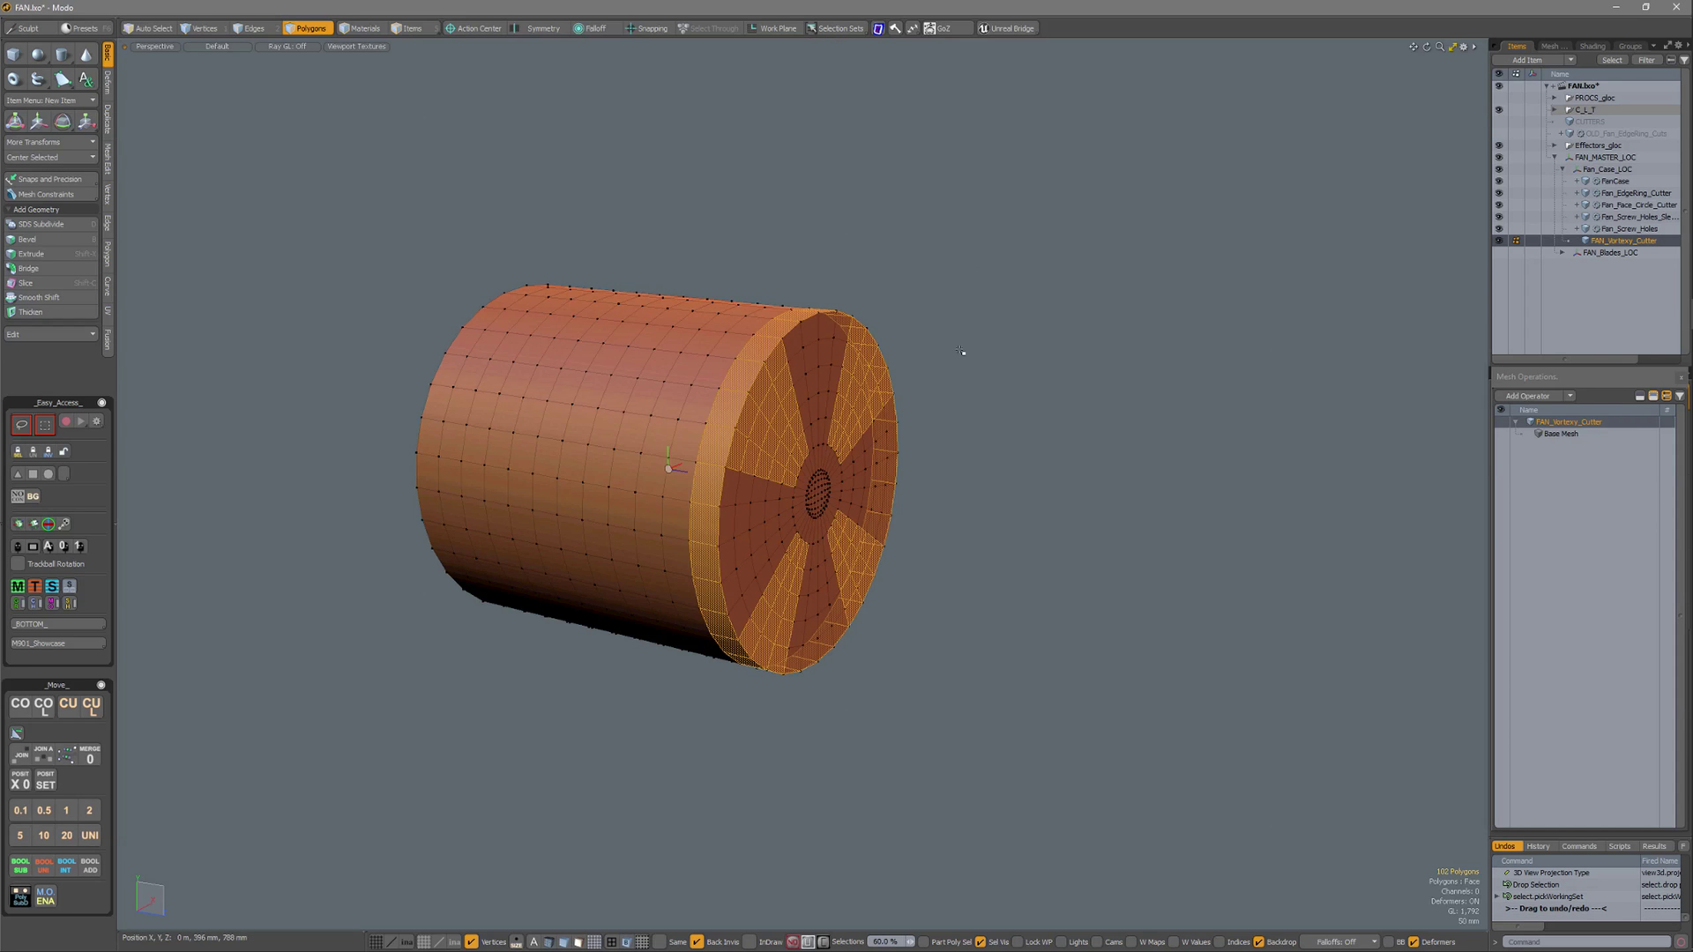
- Try paint-deselecting polygons along the cap's upper rim, then undo it
left_click_drag(996, 410, 871, 408, "alt")
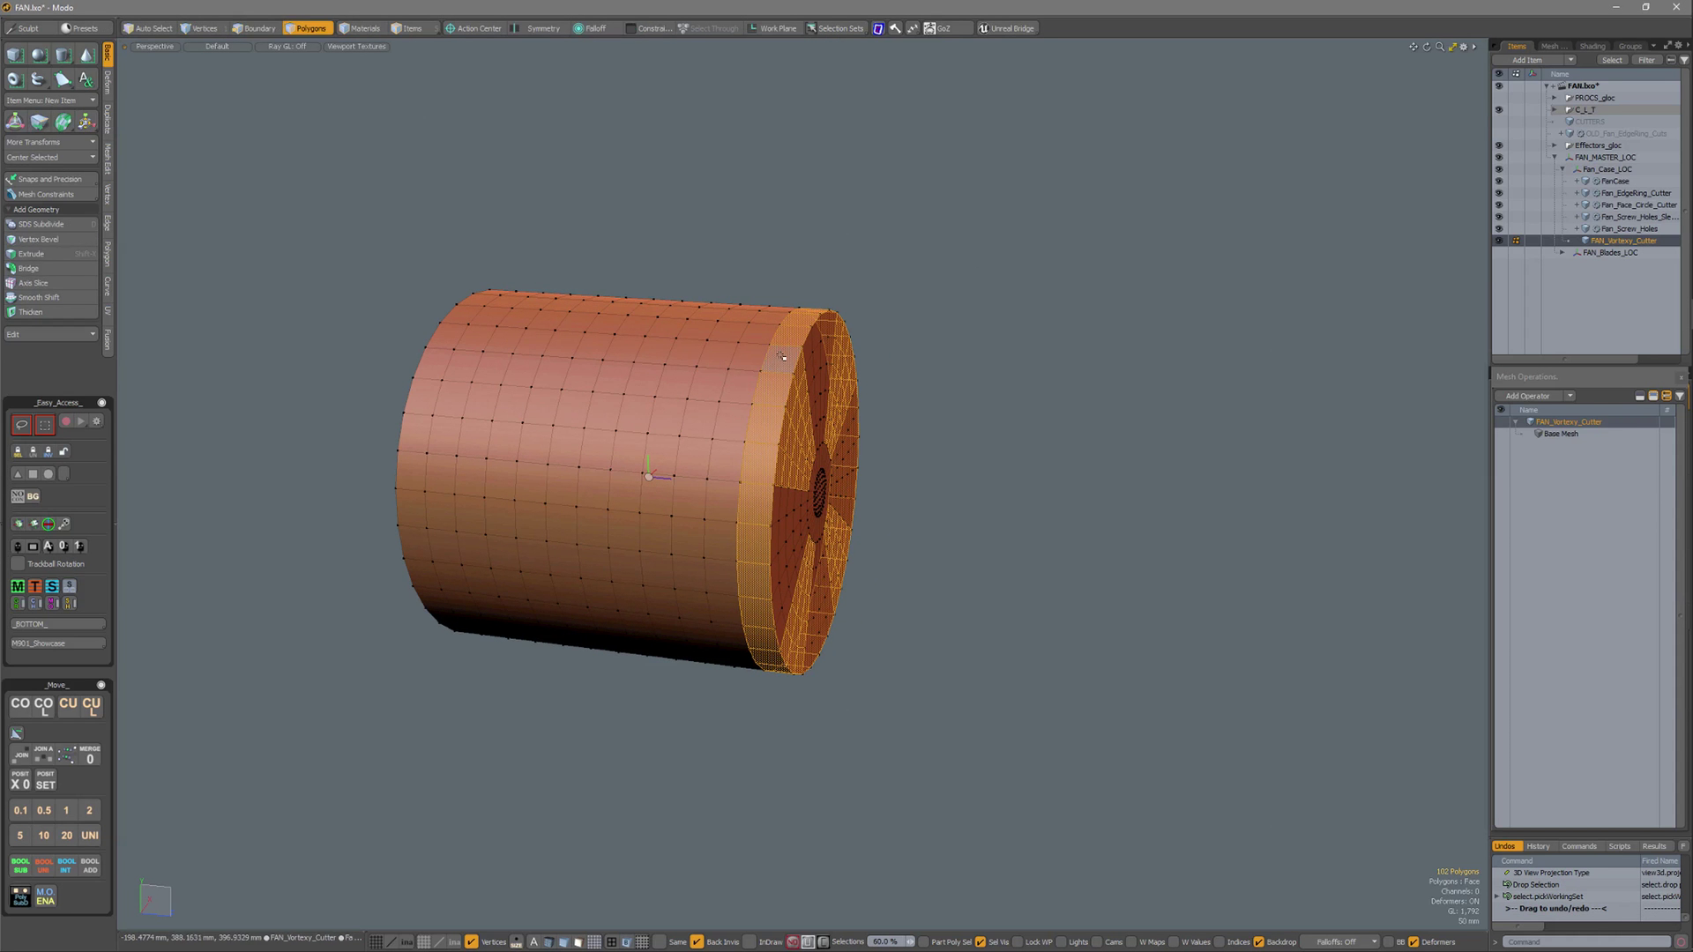
mouse_move(781, 354)
left_mouse_down("ctrl")
mouse_move(751, 493)
mouse_move(767, 650)
left_mouse_up("ctrl")
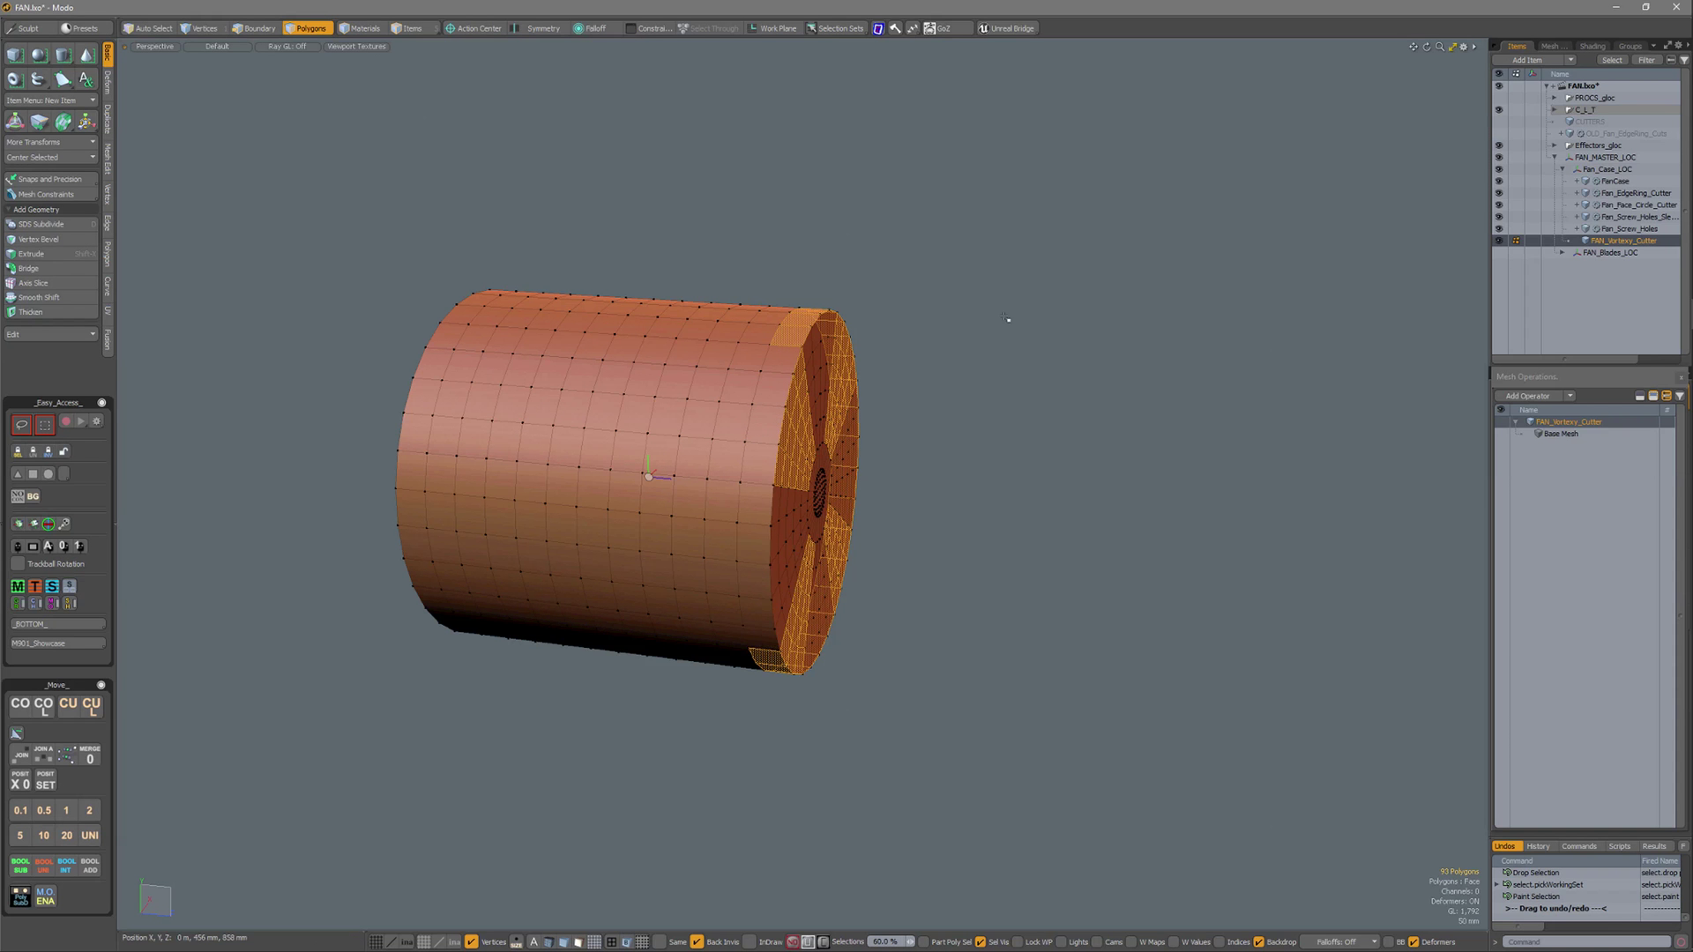
key("ctrl+z")
- Lasso-deselect the cap polygons from the Left view, then return to Perspective
key("alt+w")
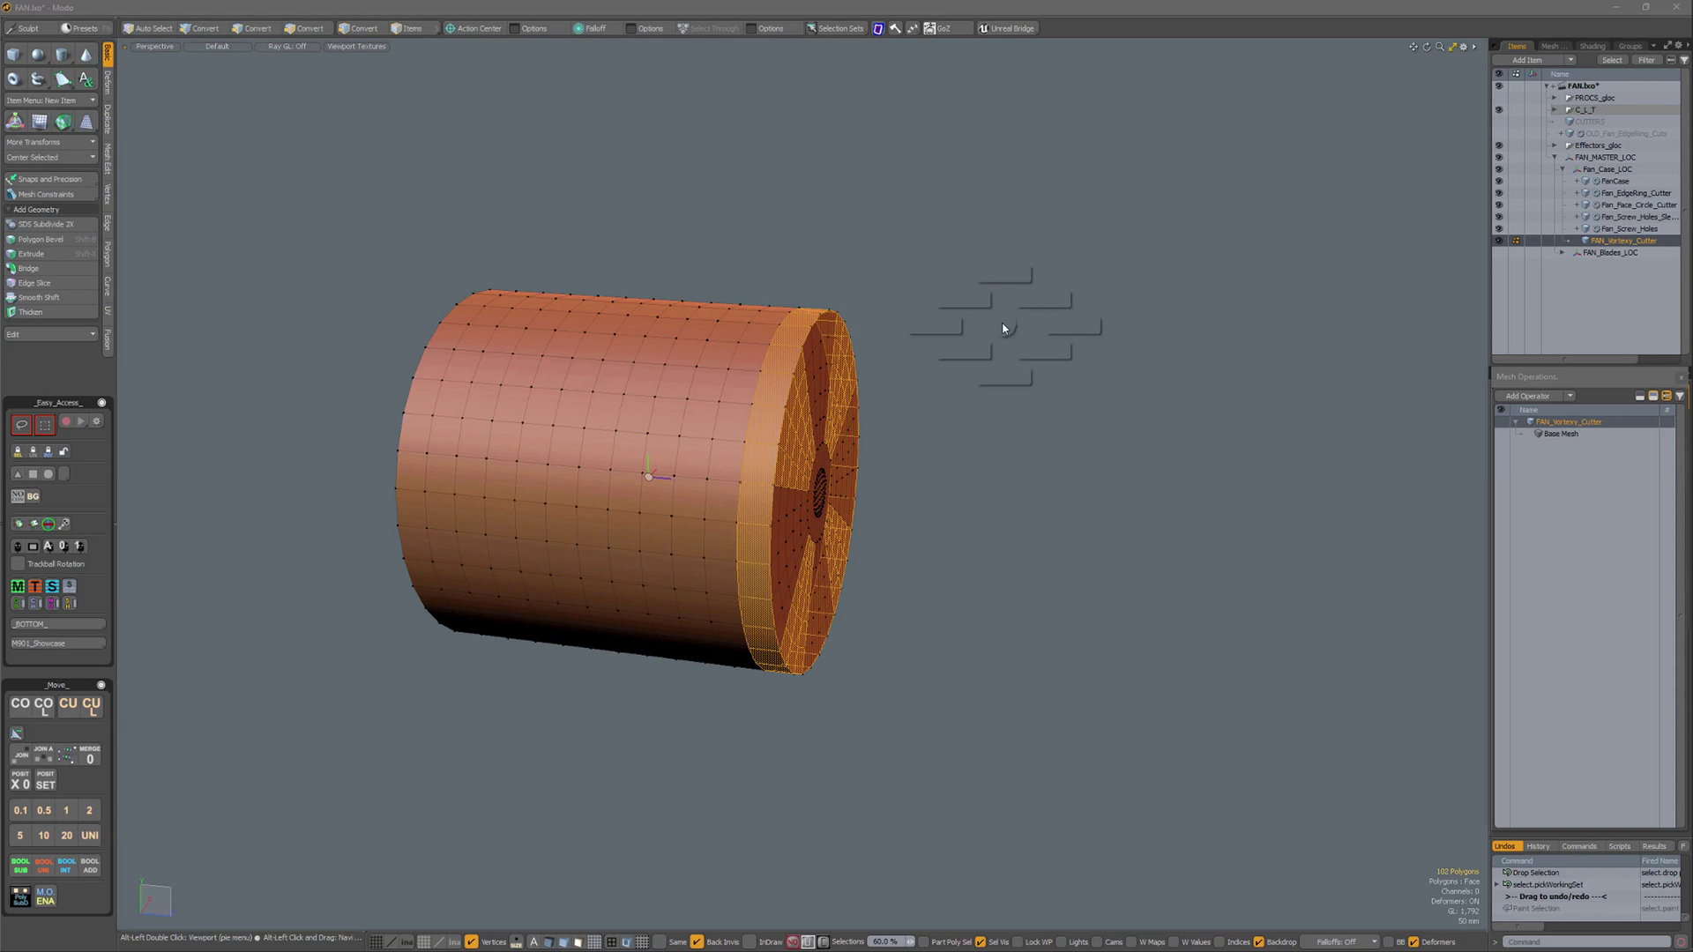
left_click(931, 321)
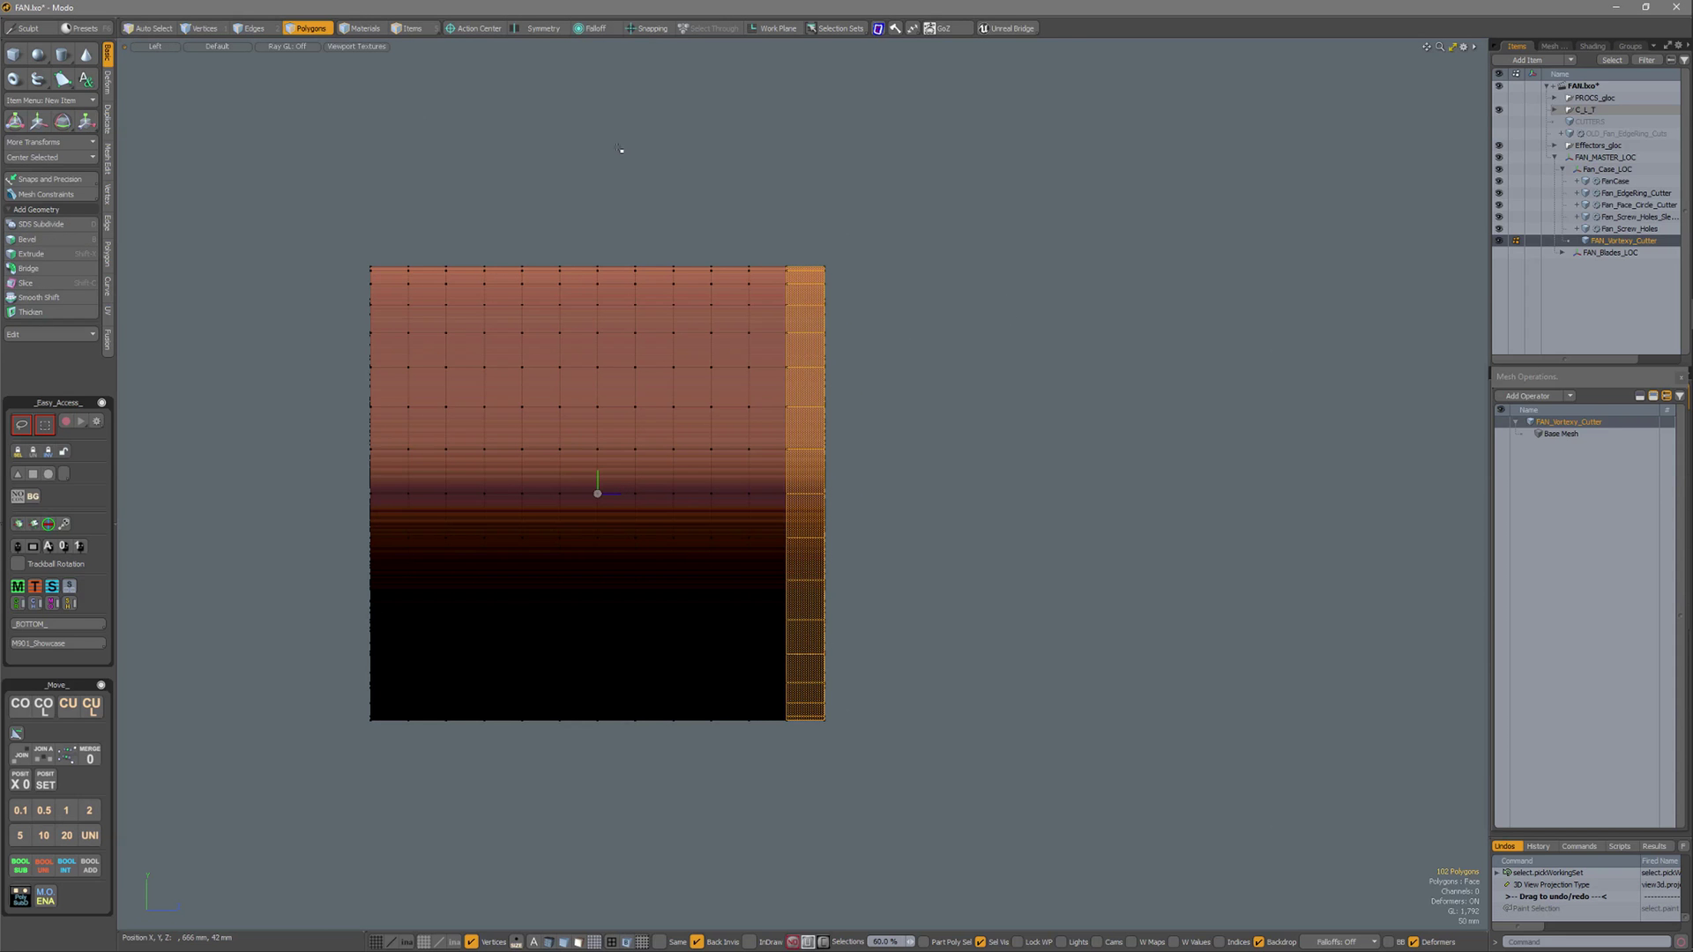
mouse_move(618, 148)
right_mouse_down("shift")
mouse_move(754, 706)
mouse_move(805, 786)
right_mouse_up("shift")
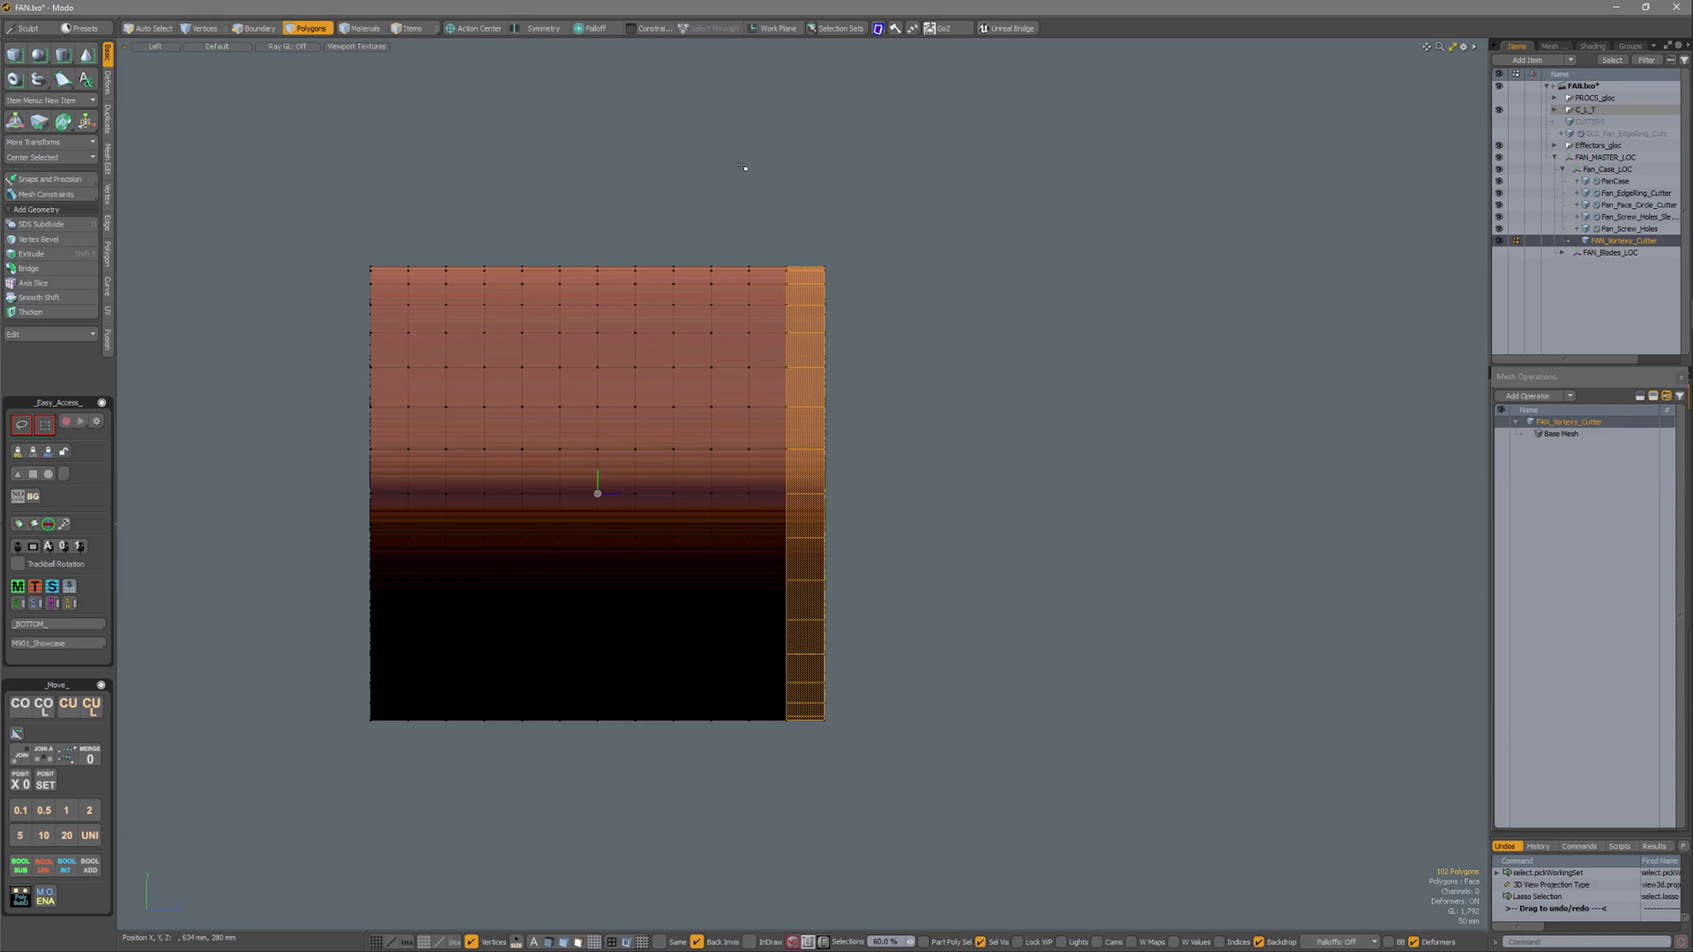
mouse_move(740, 170)
right_mouse_down("ctrl")
mouse_move(823, 559)
mouse_move(839, 739)
right_mouse_up("ctrl")
key("ctrl+space")
left_click(975, 427)
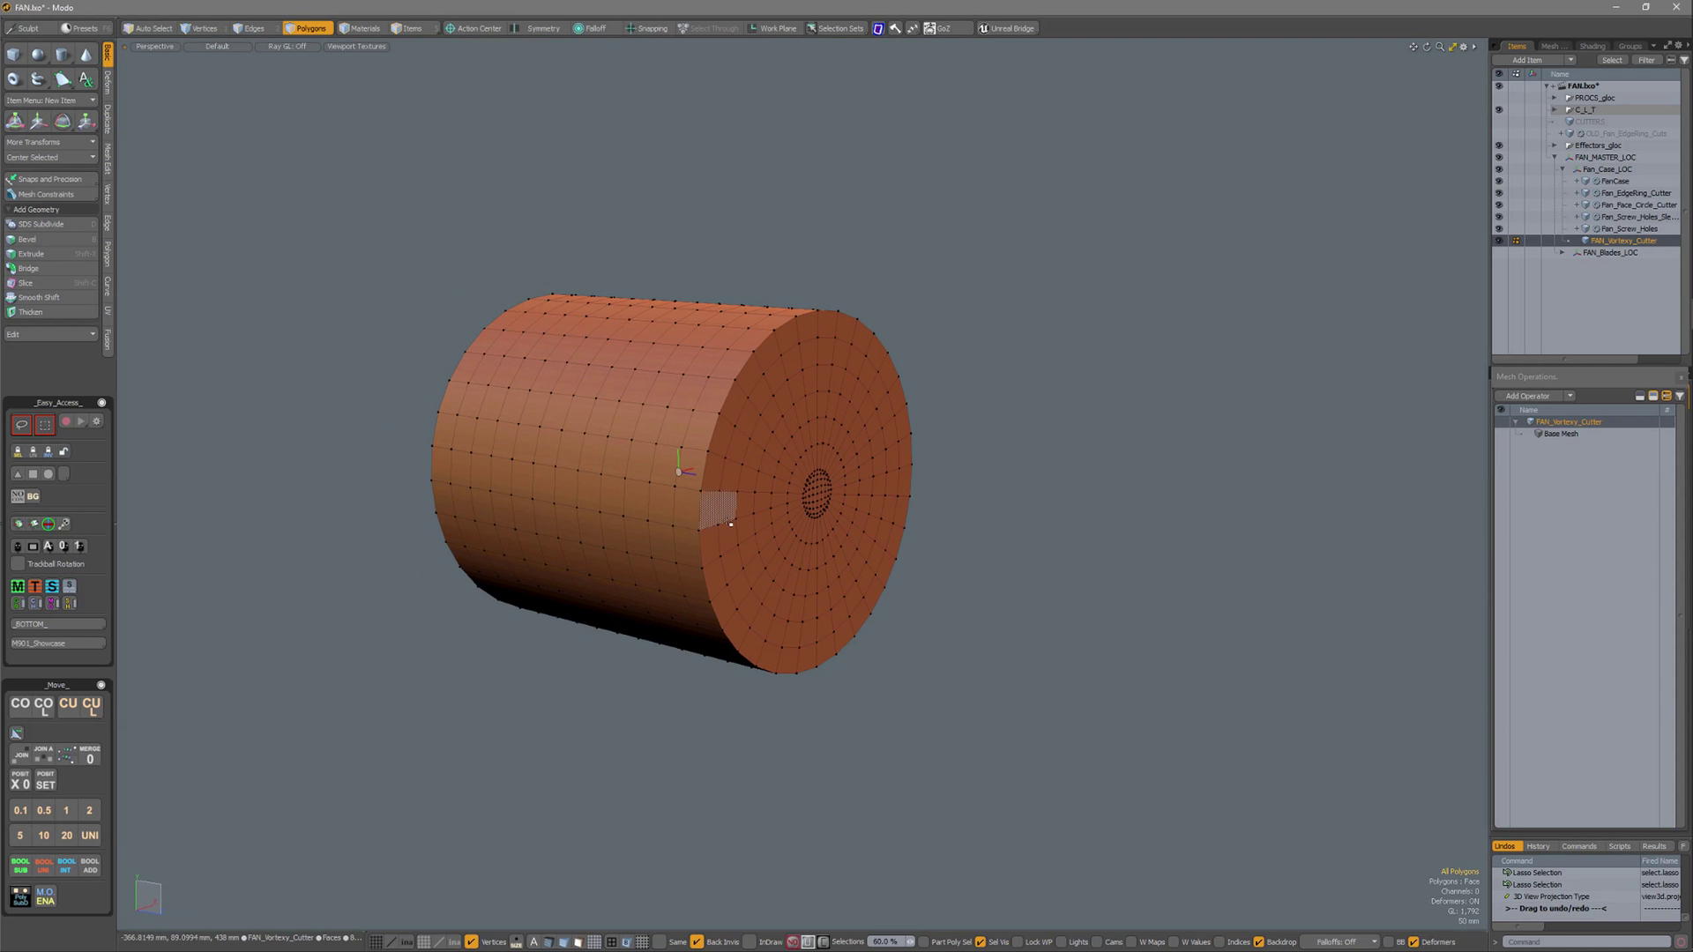
- Reselect the saved cap polygon set and open Preferences at Input > Selection
left_click(838, 32)
left_click(826, 74)
left_click(825, 74)
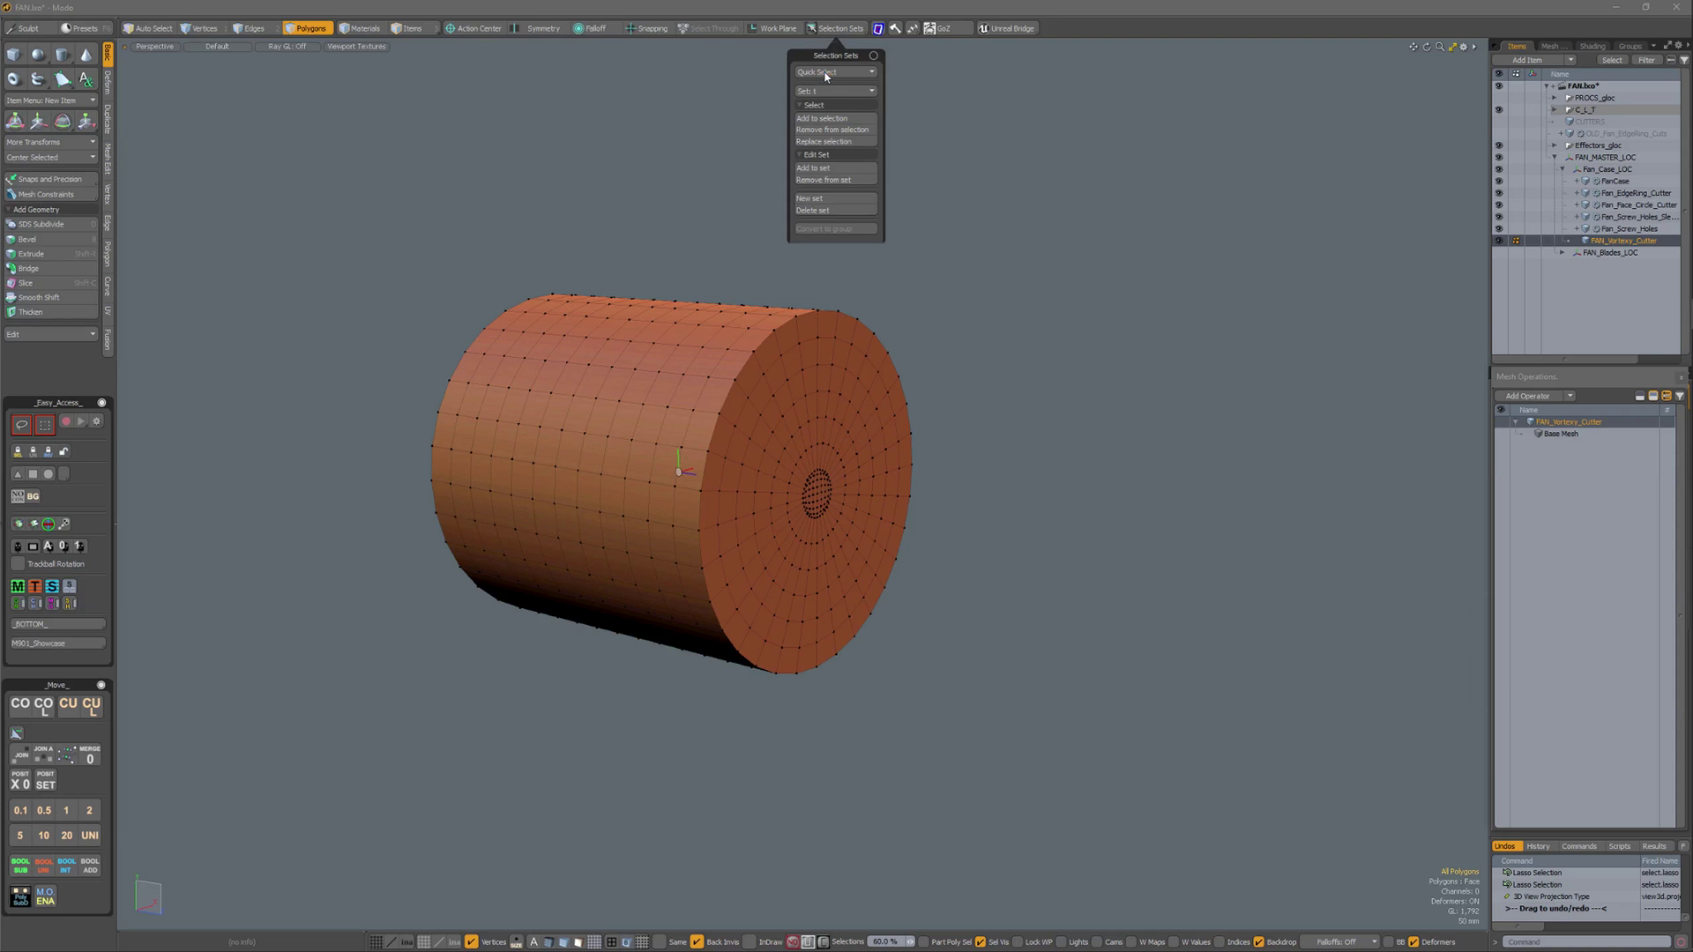
right_click(947, 362)
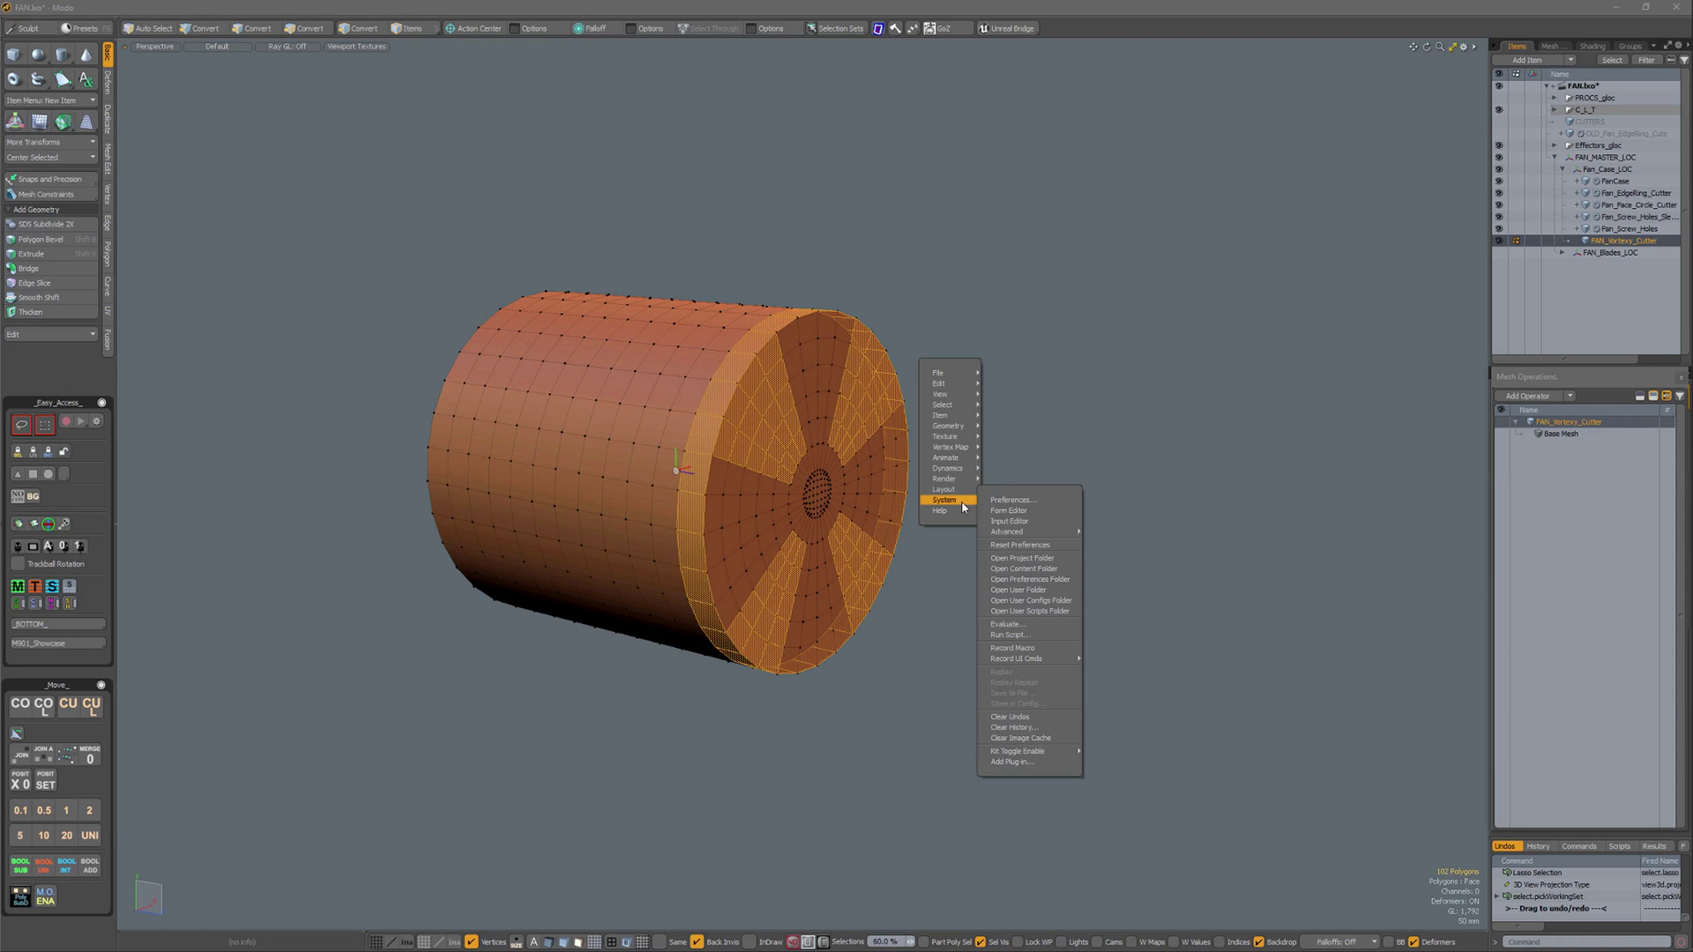
left_click(1002, 499)
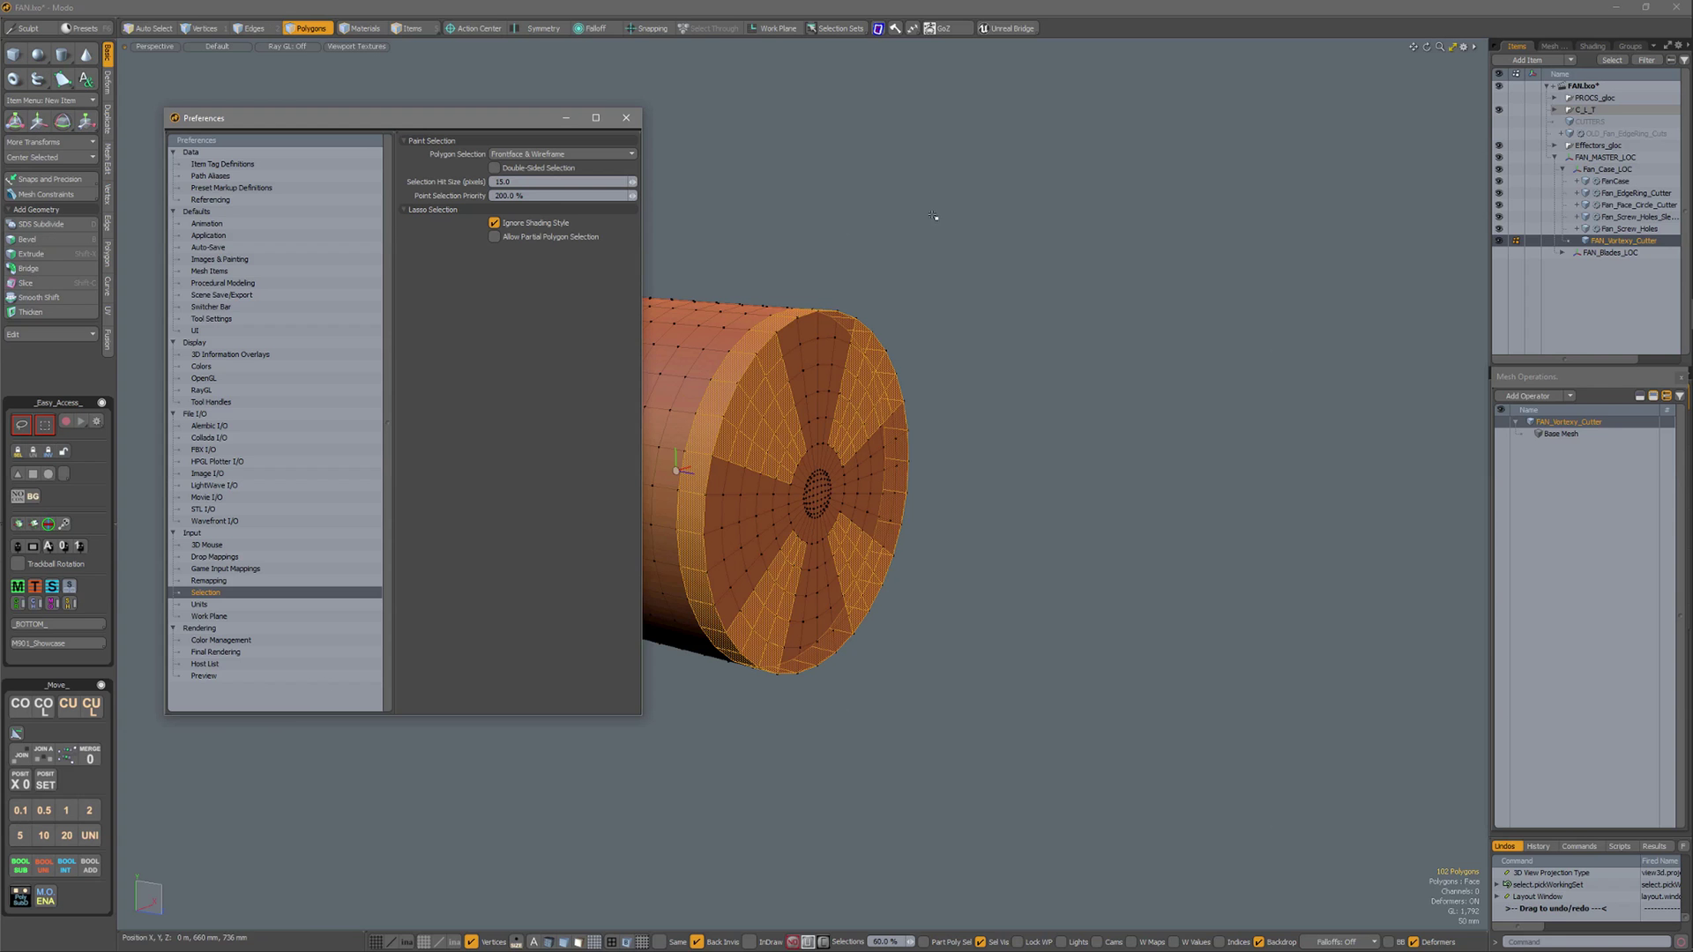
- Open Command History (F5) and tick Allow Partial Polygon Selection
key("F5")
left_click_drag(974, 128, 1084, 94)
left_click(534, 240)
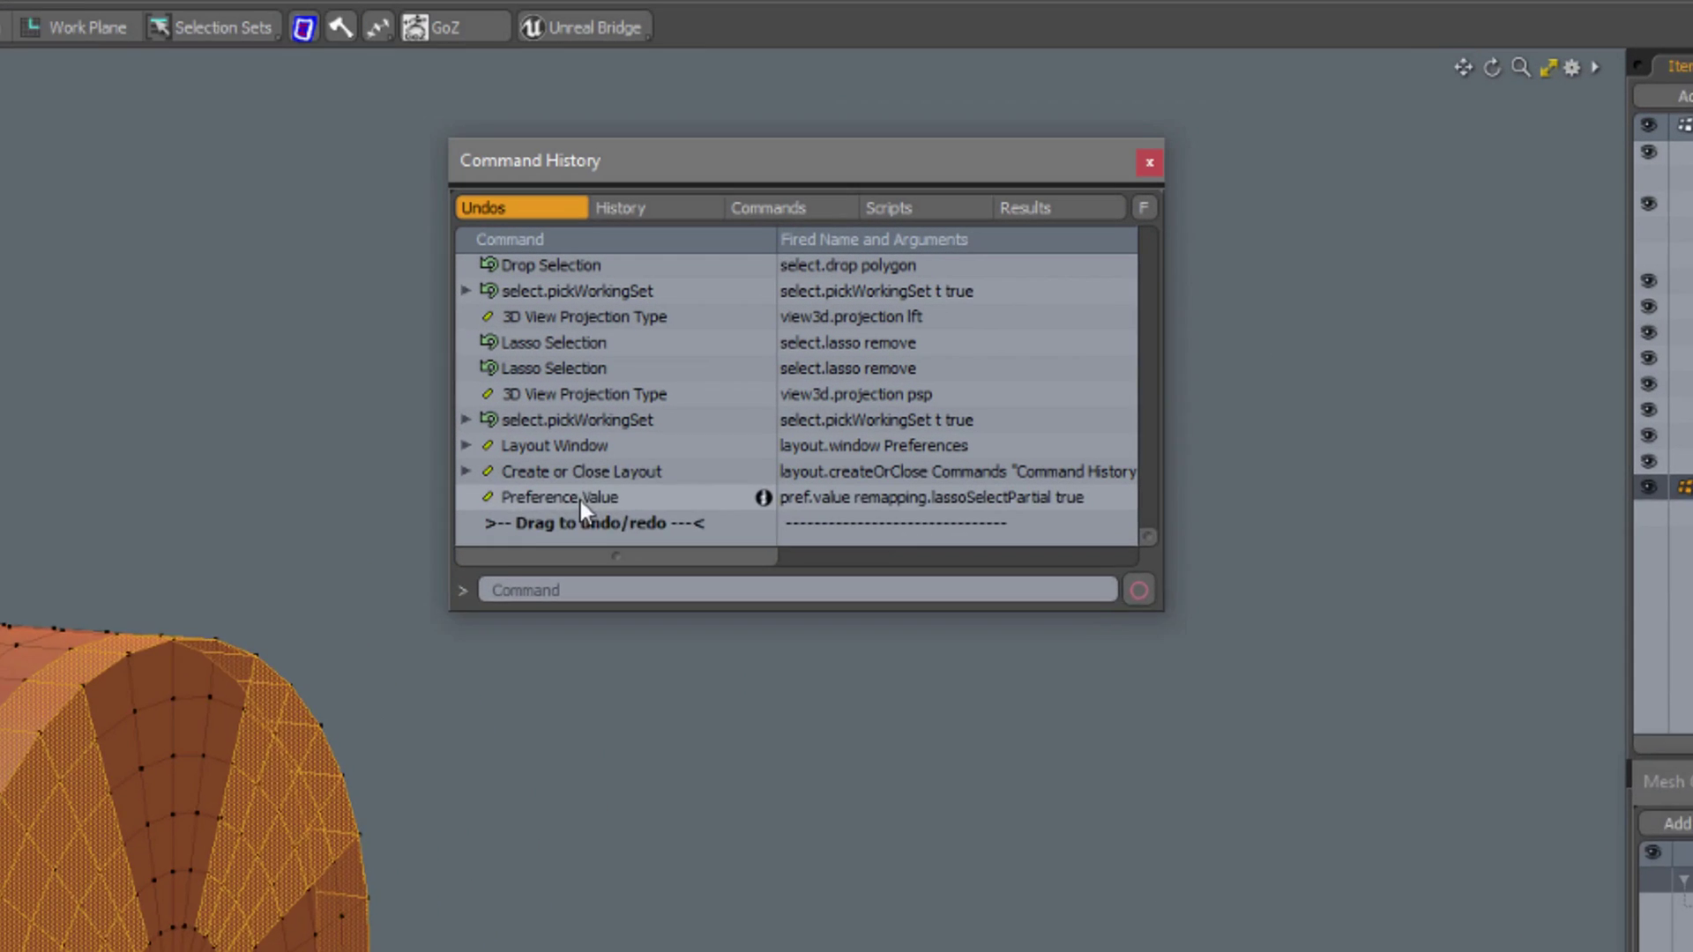
- Change the logged lassoSelectPartial command's 'true' to '?' to make it a query
left_click(829, 352)
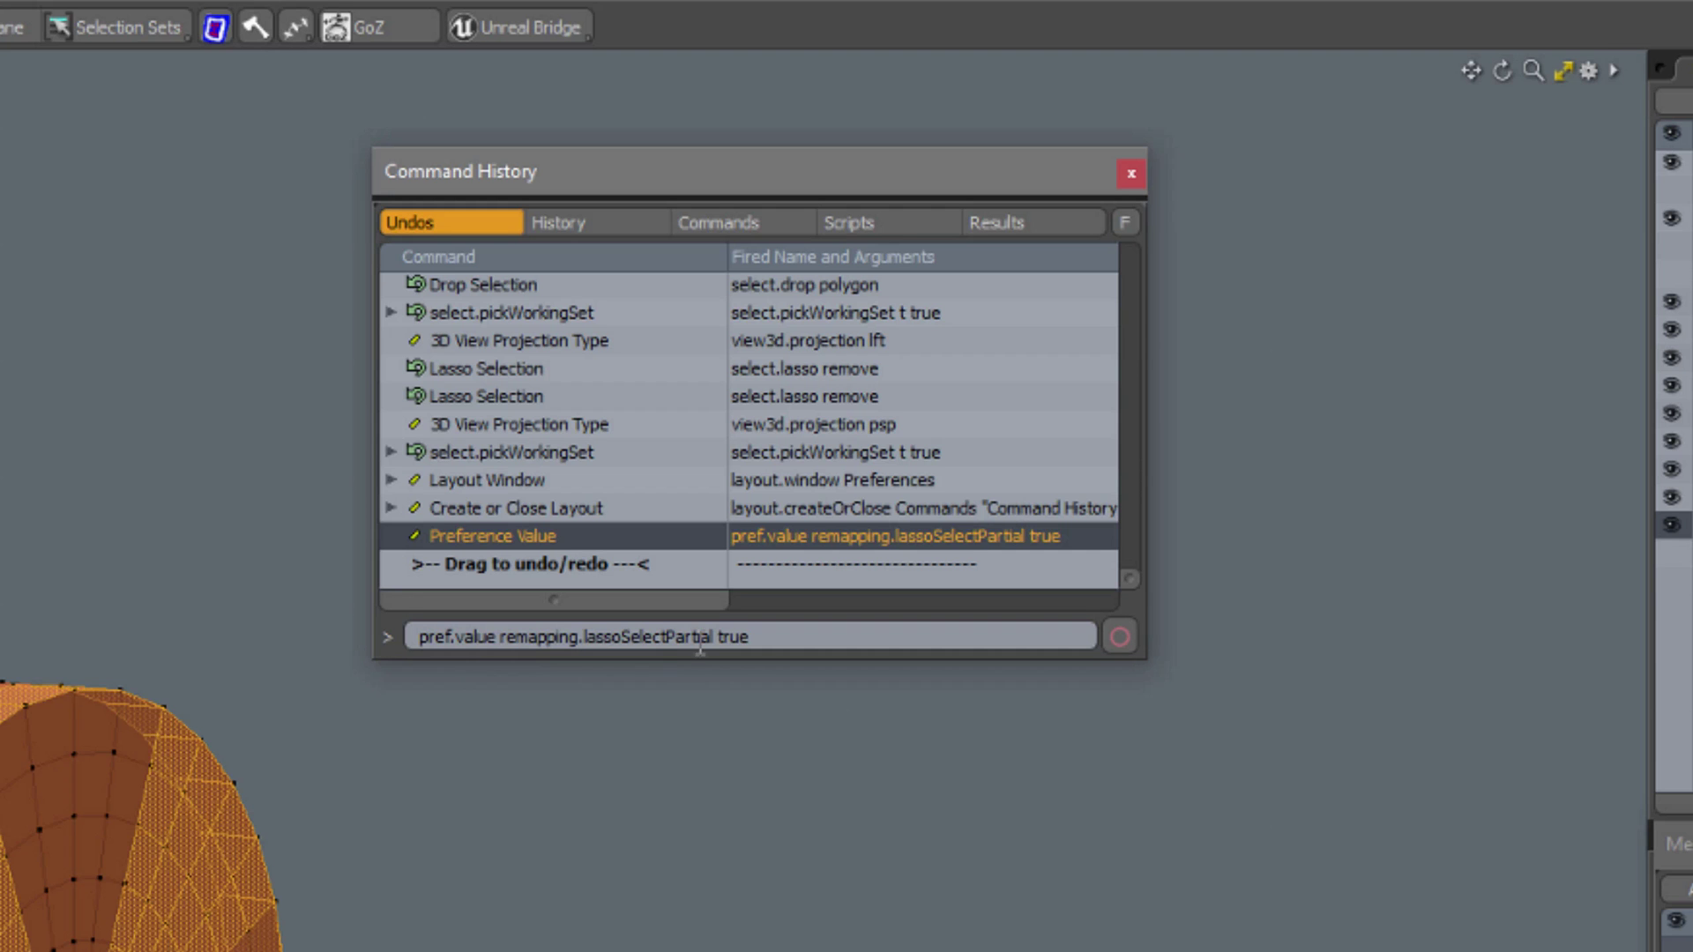
left_click(766, 639)
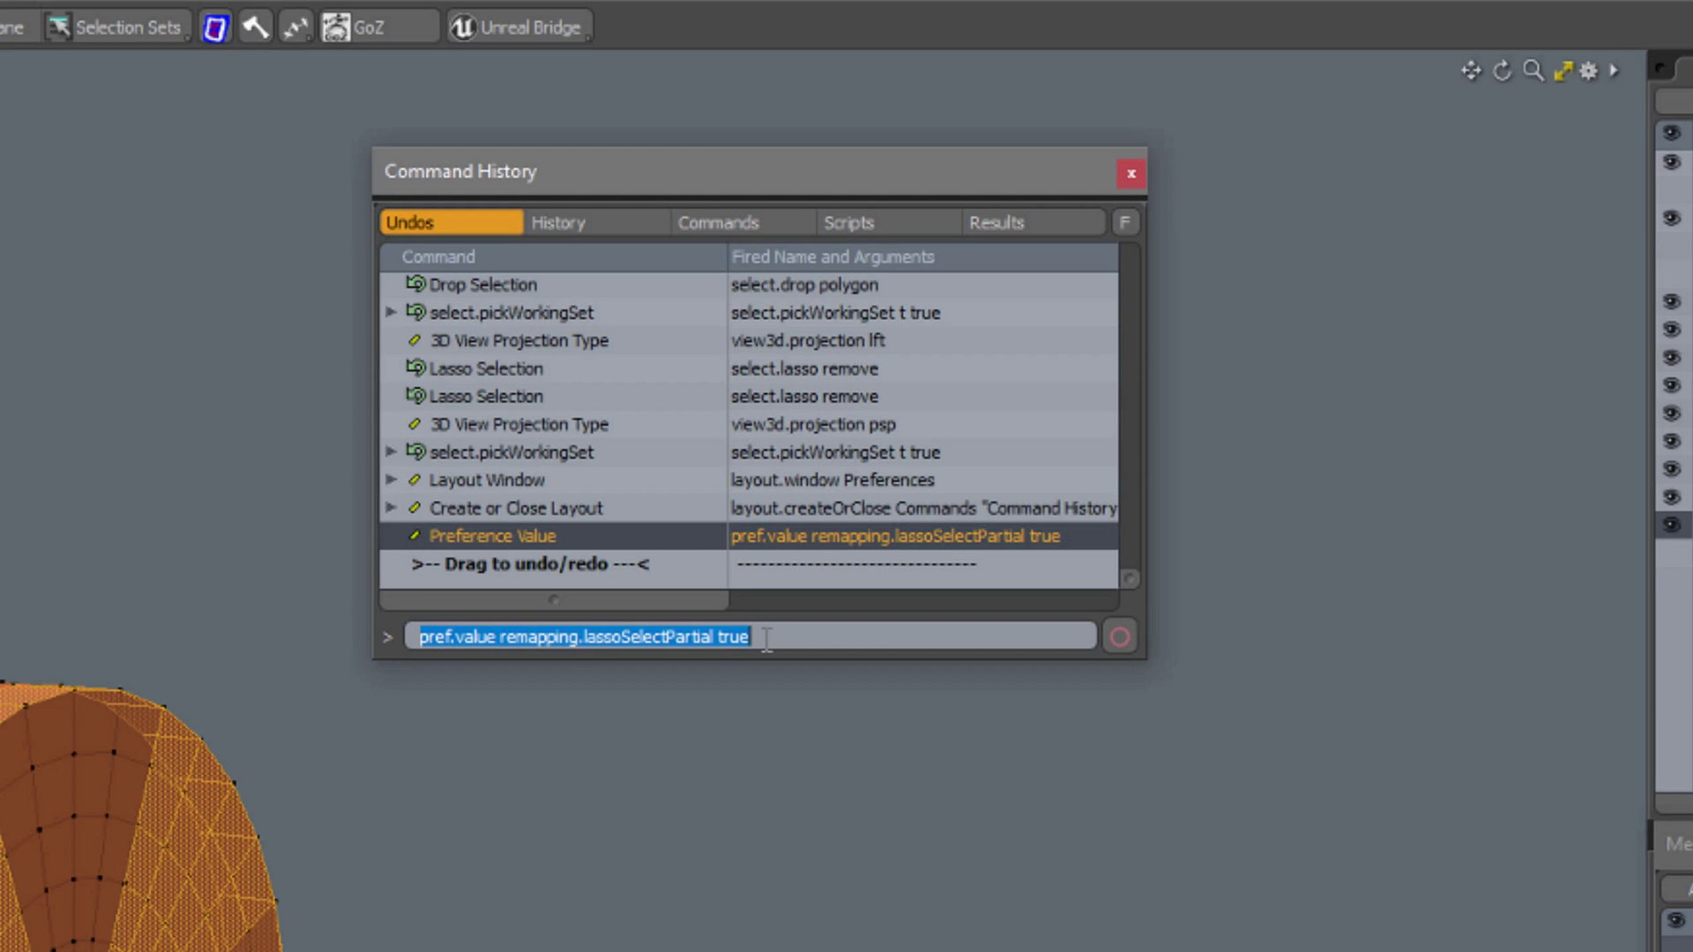
left_click(766, 639)
key("BackSpace")
key("BackSpace")
key("BackSpace")
key("BackSpace")
key("BackSpace")
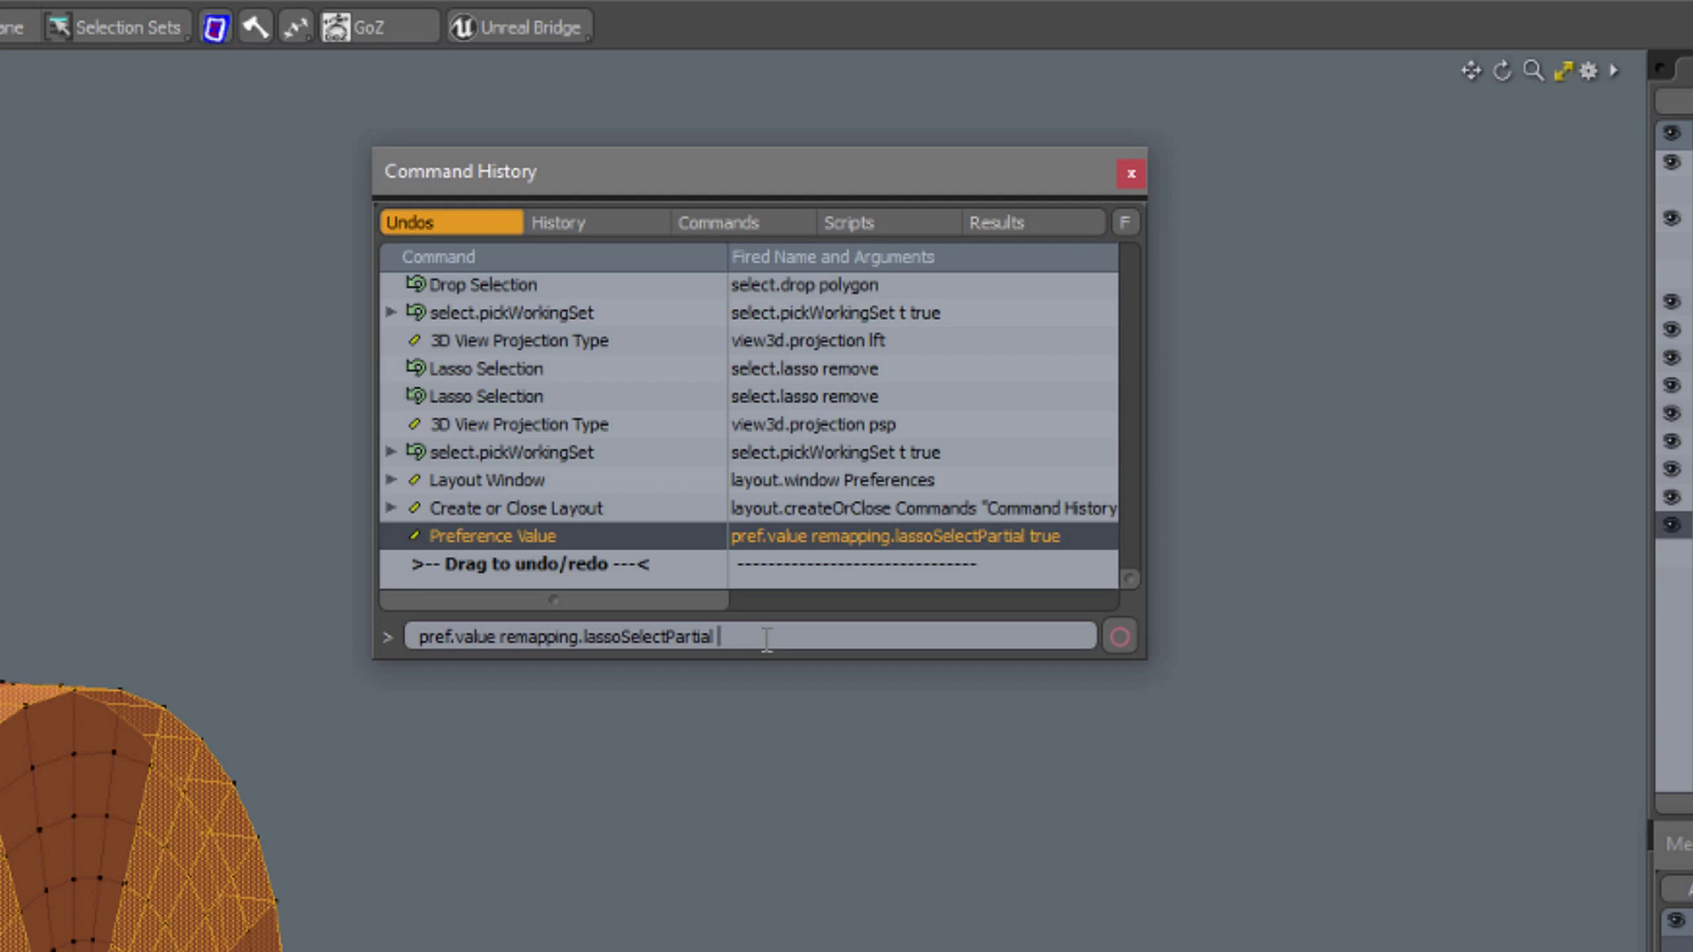
type("?")
key("Return")
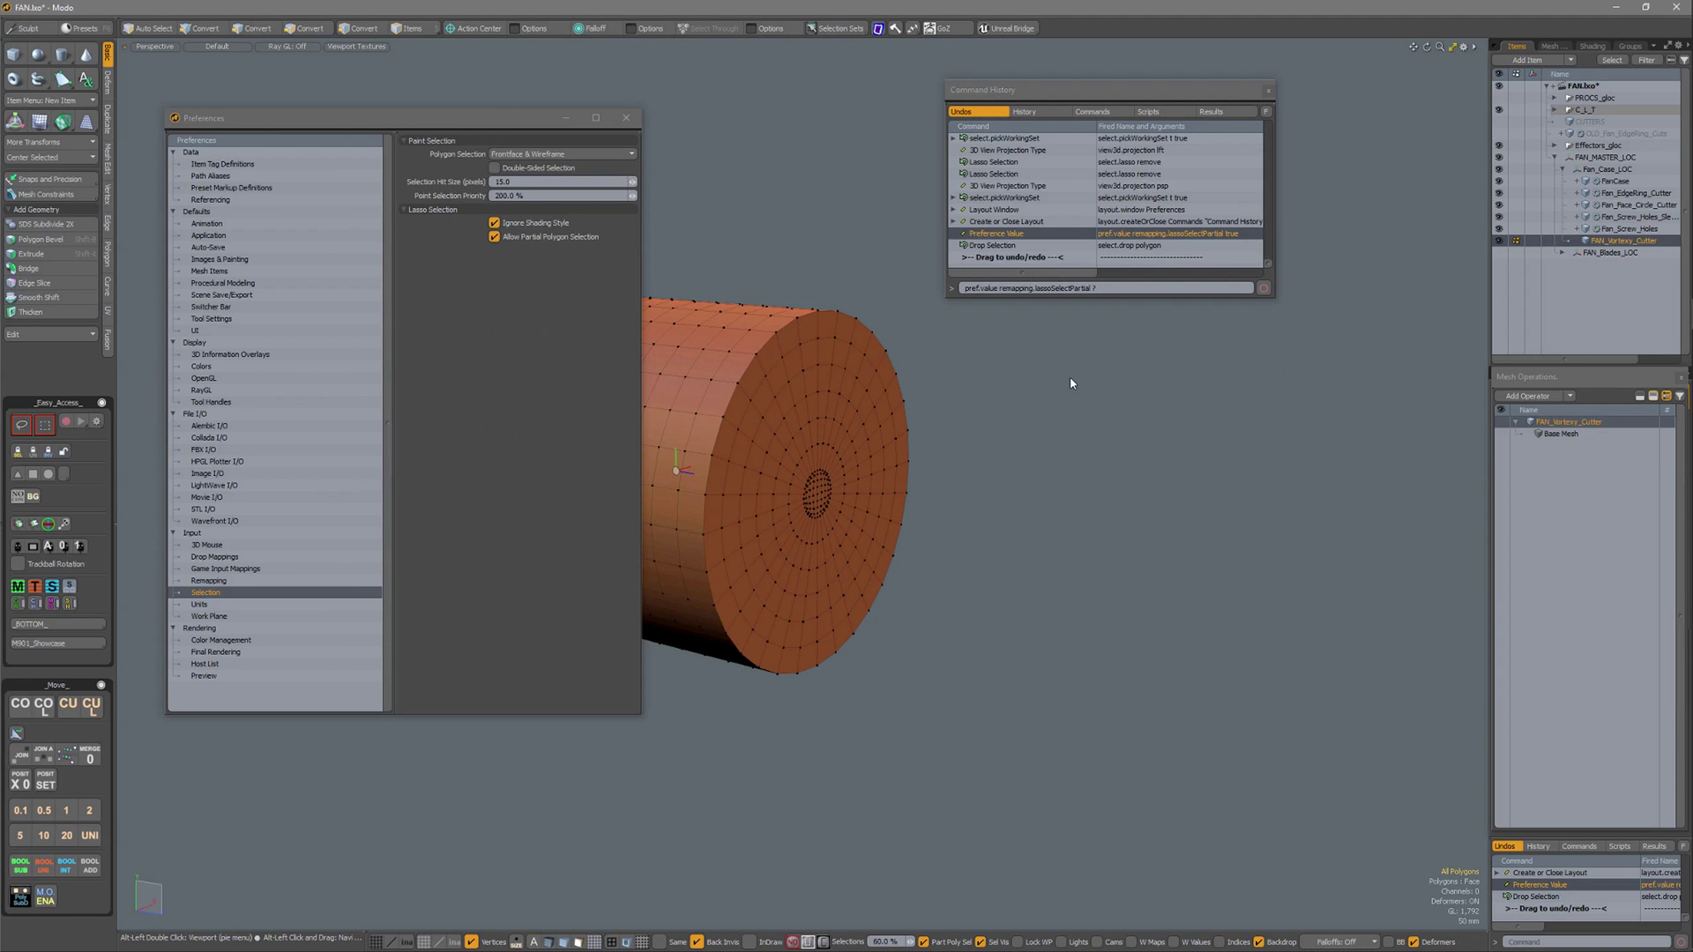
right_click(1070, 378)
mouse_move(1071, 522)
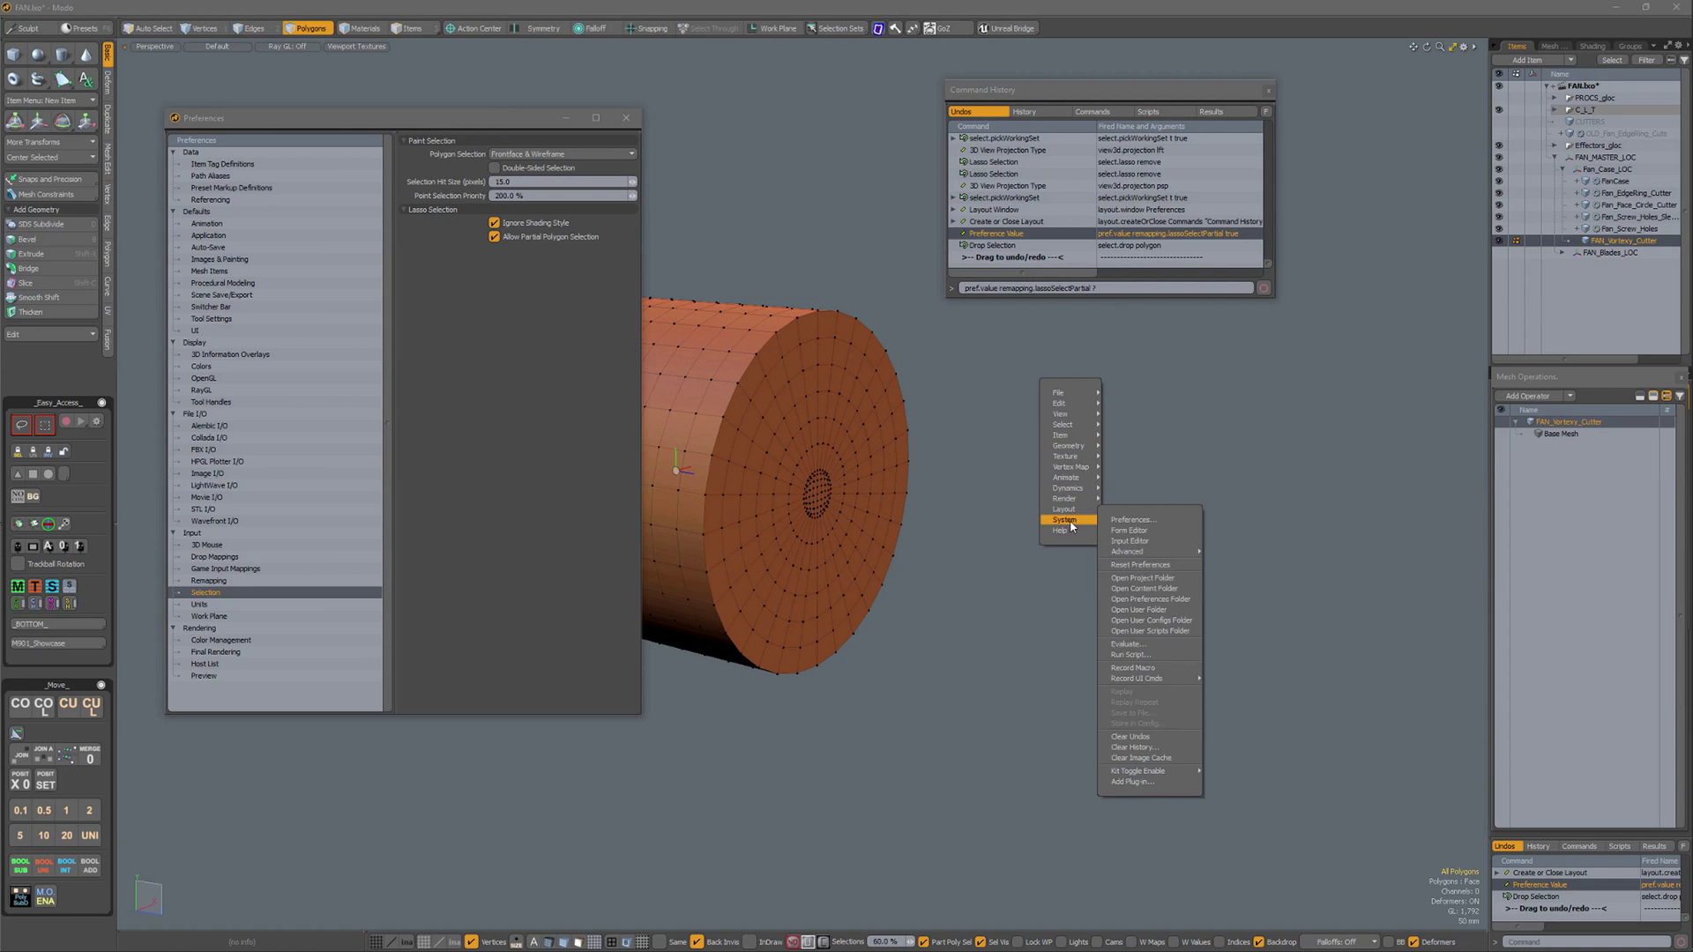
left_click(1137, 530)
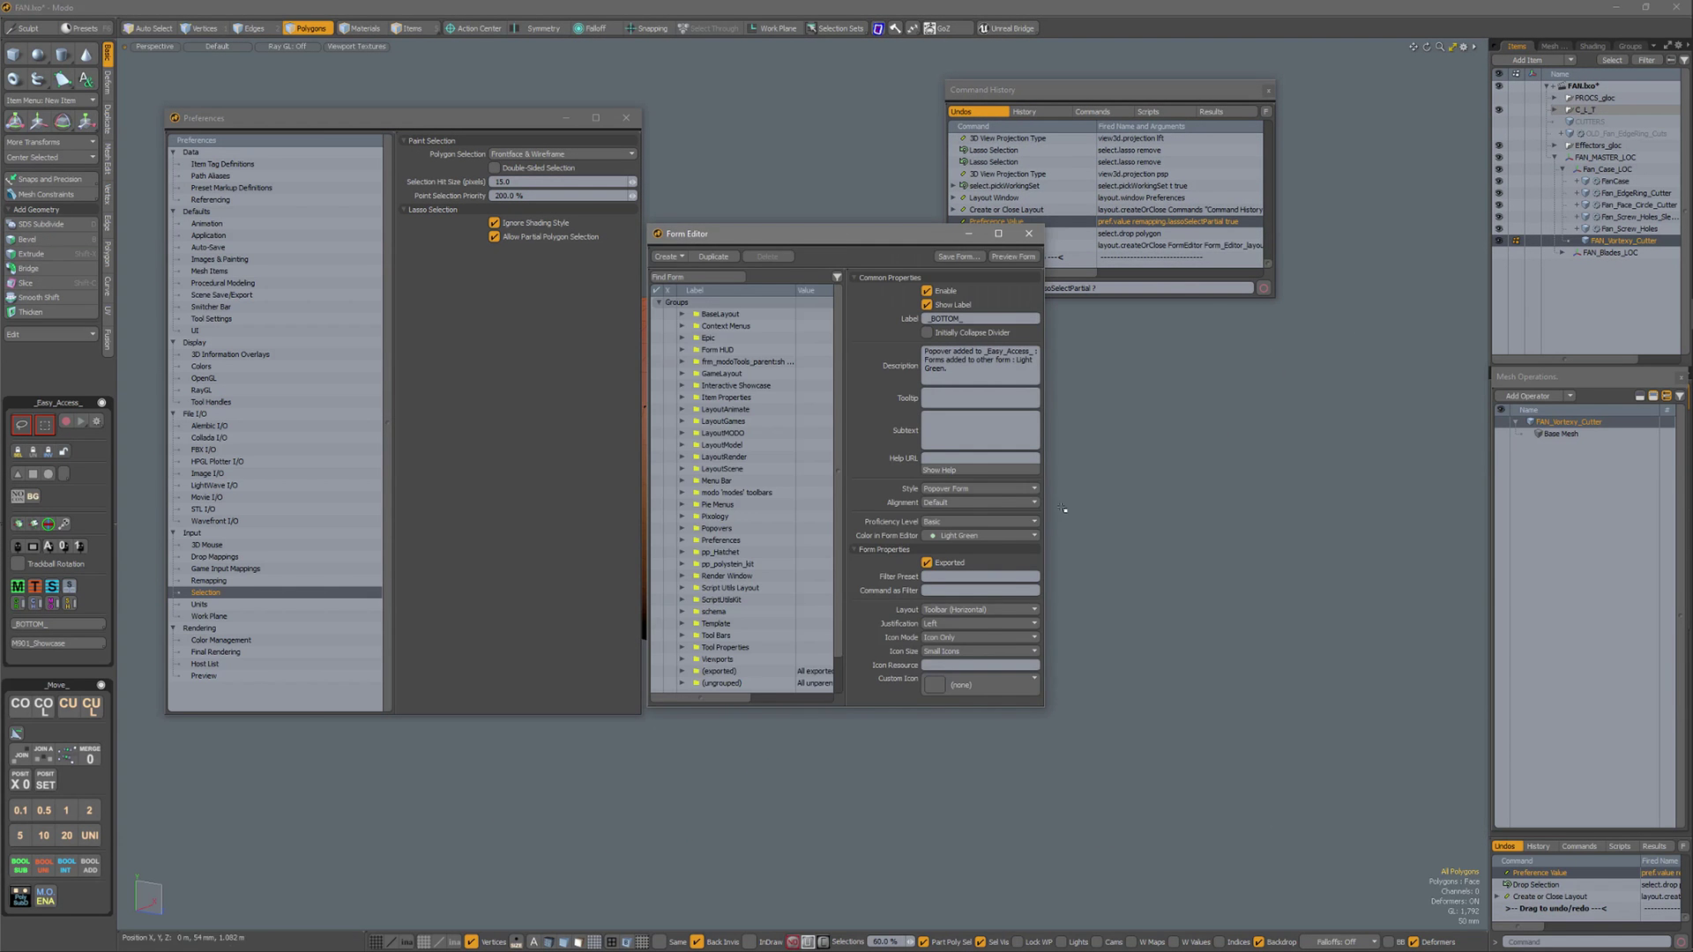
left_click(708, 280)
left_click(941, 943)
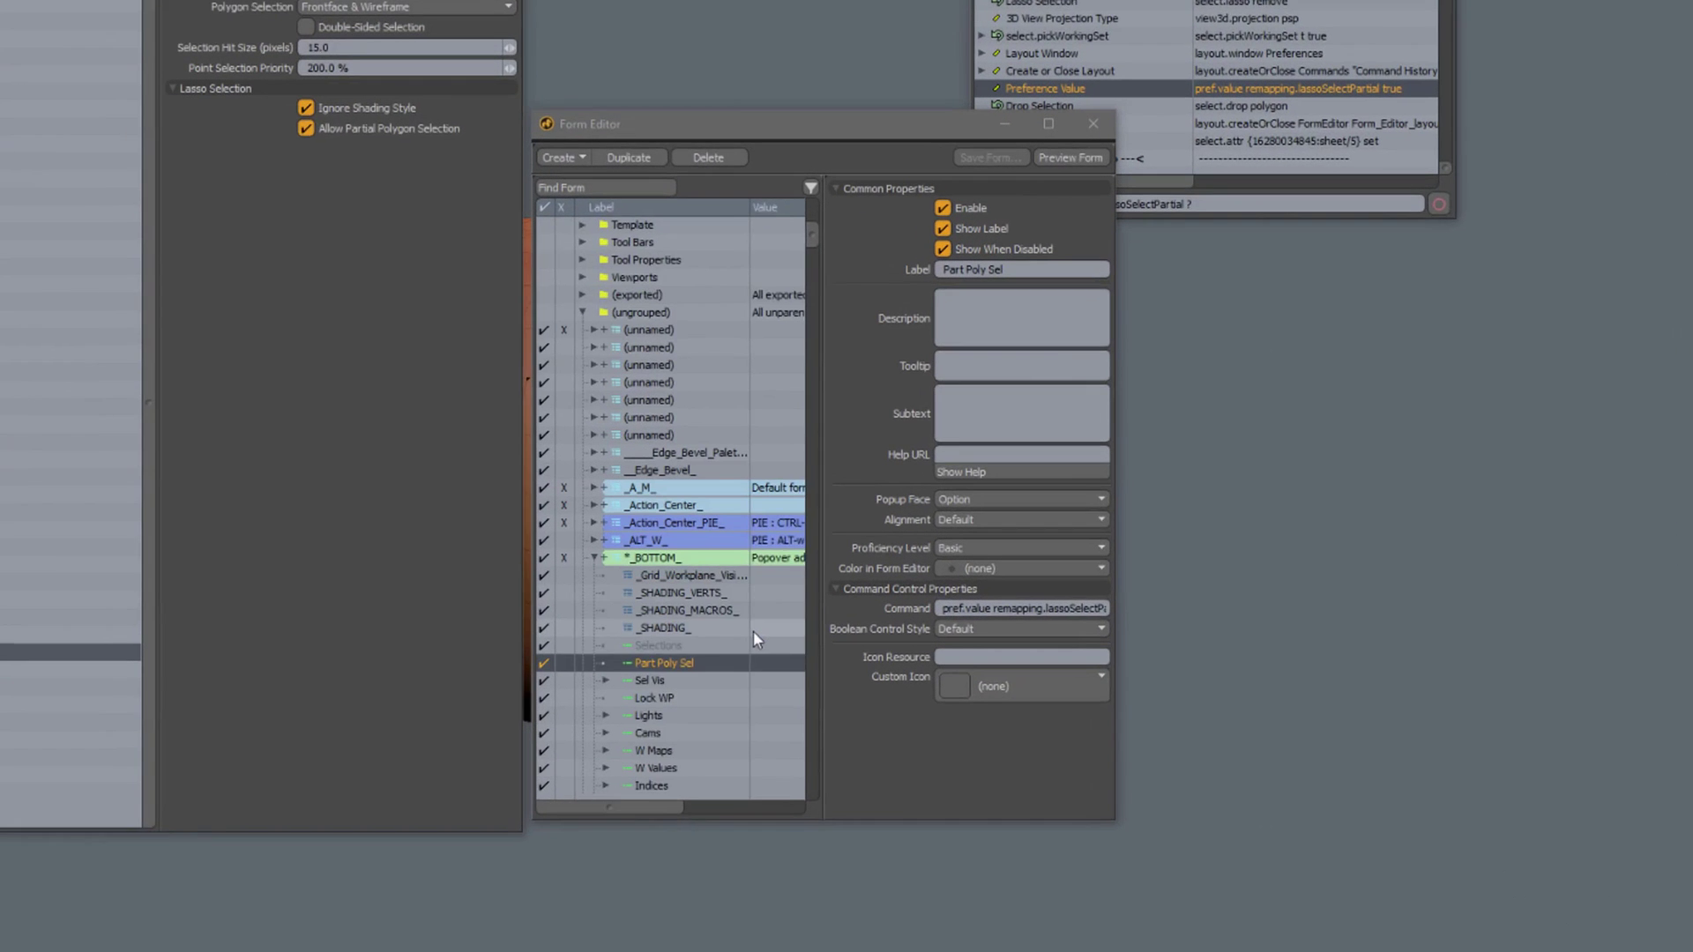
scroll(747, 525, "down", 4)
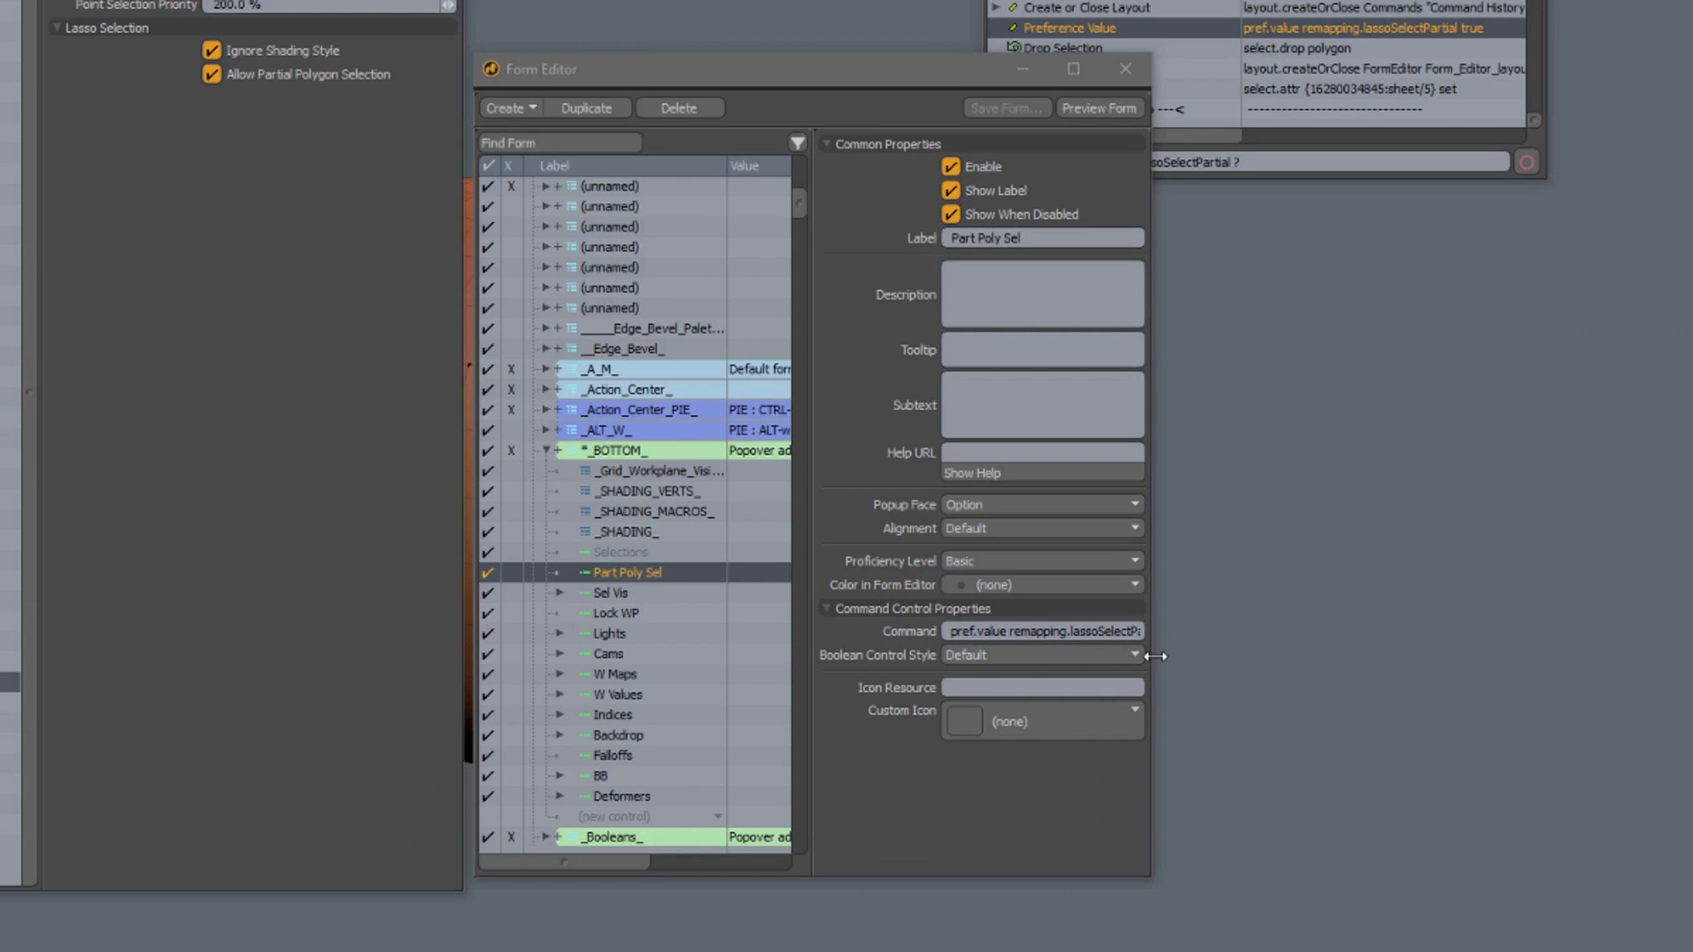
left_click_drag(1150, 653, 1091, 636)
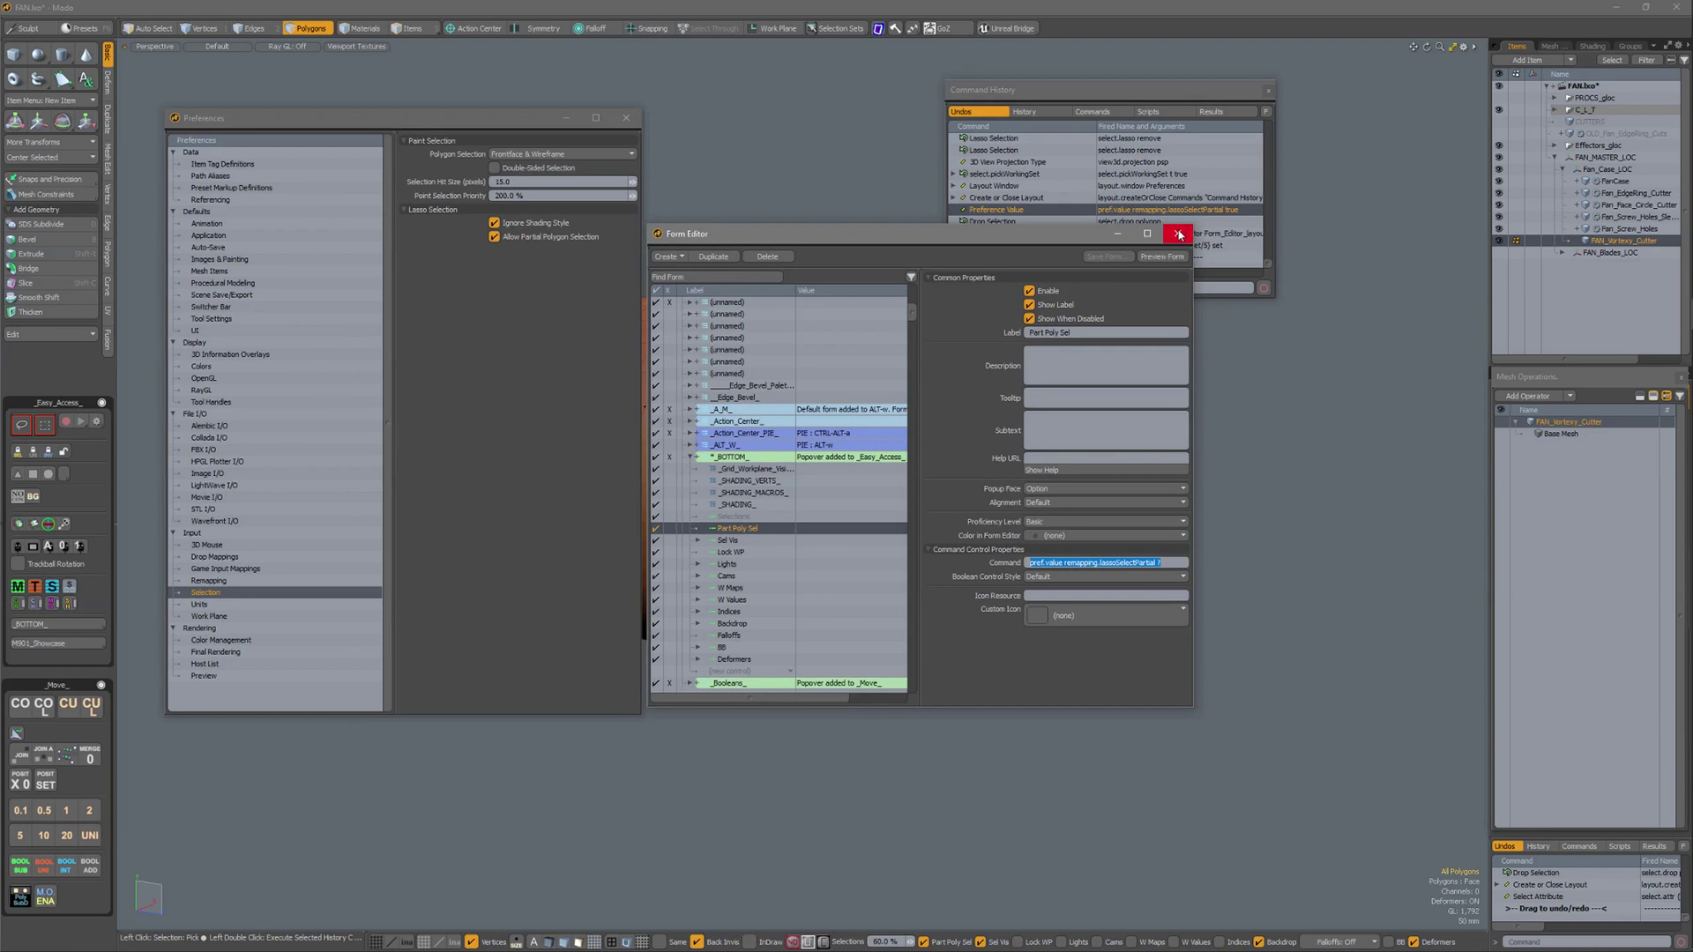
- Close Form Editor and Command History, toggle Part Poly Sel off and on, then close Preferences
left_click(1179, 235)
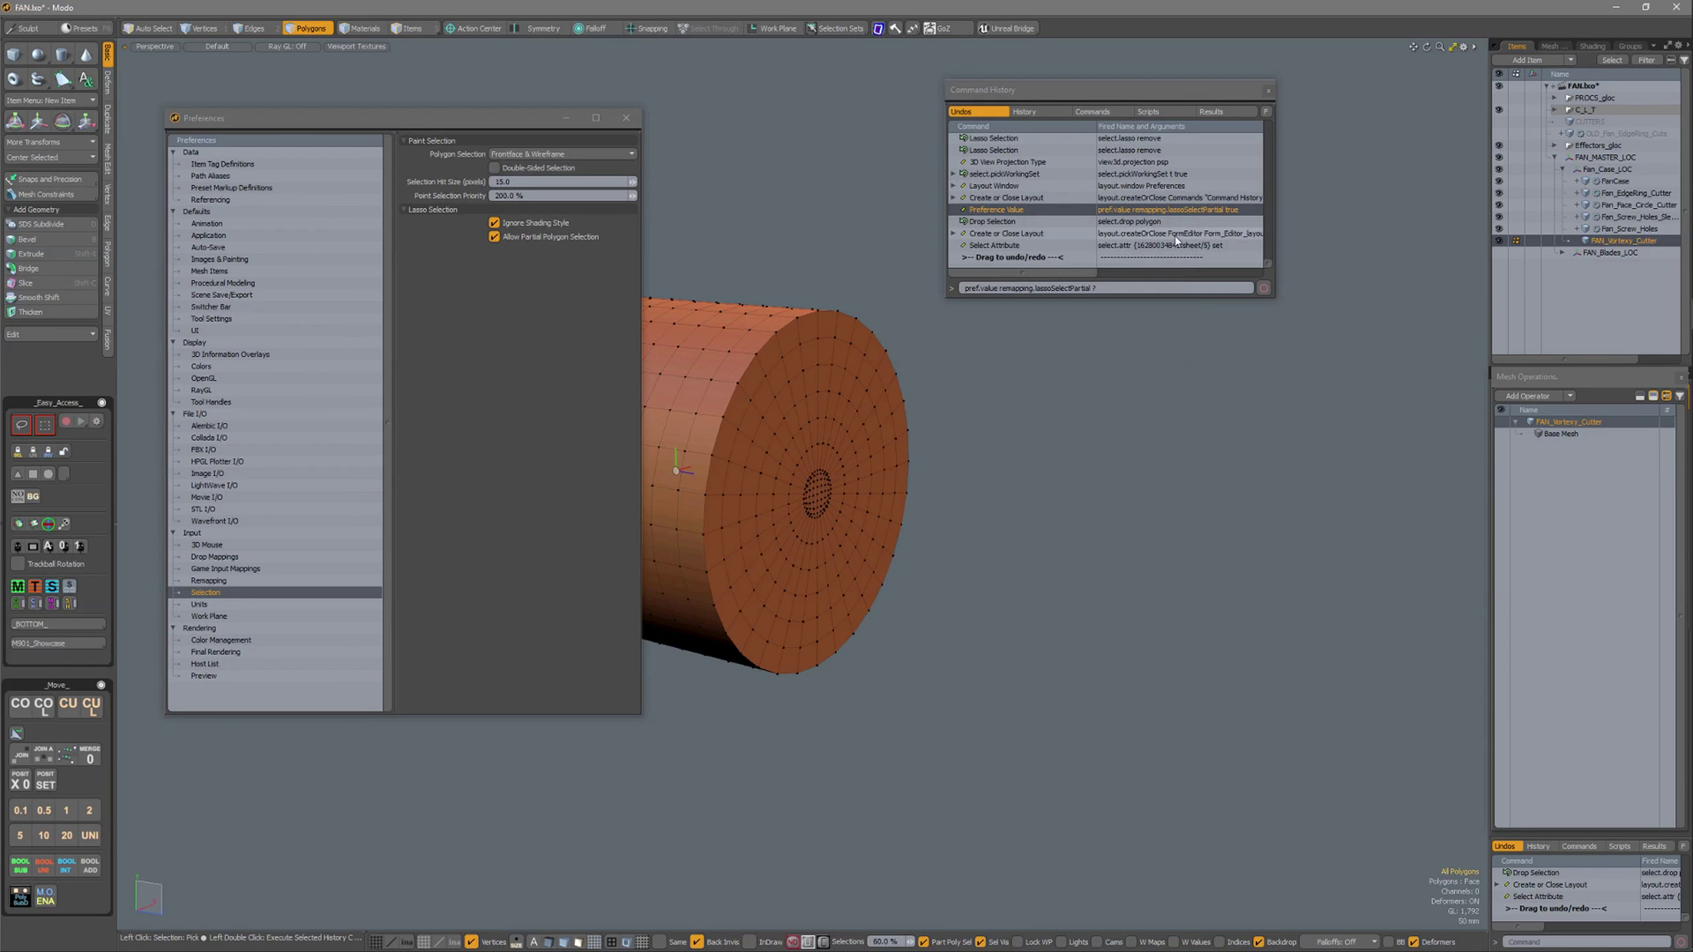
left_click(1267, 92)
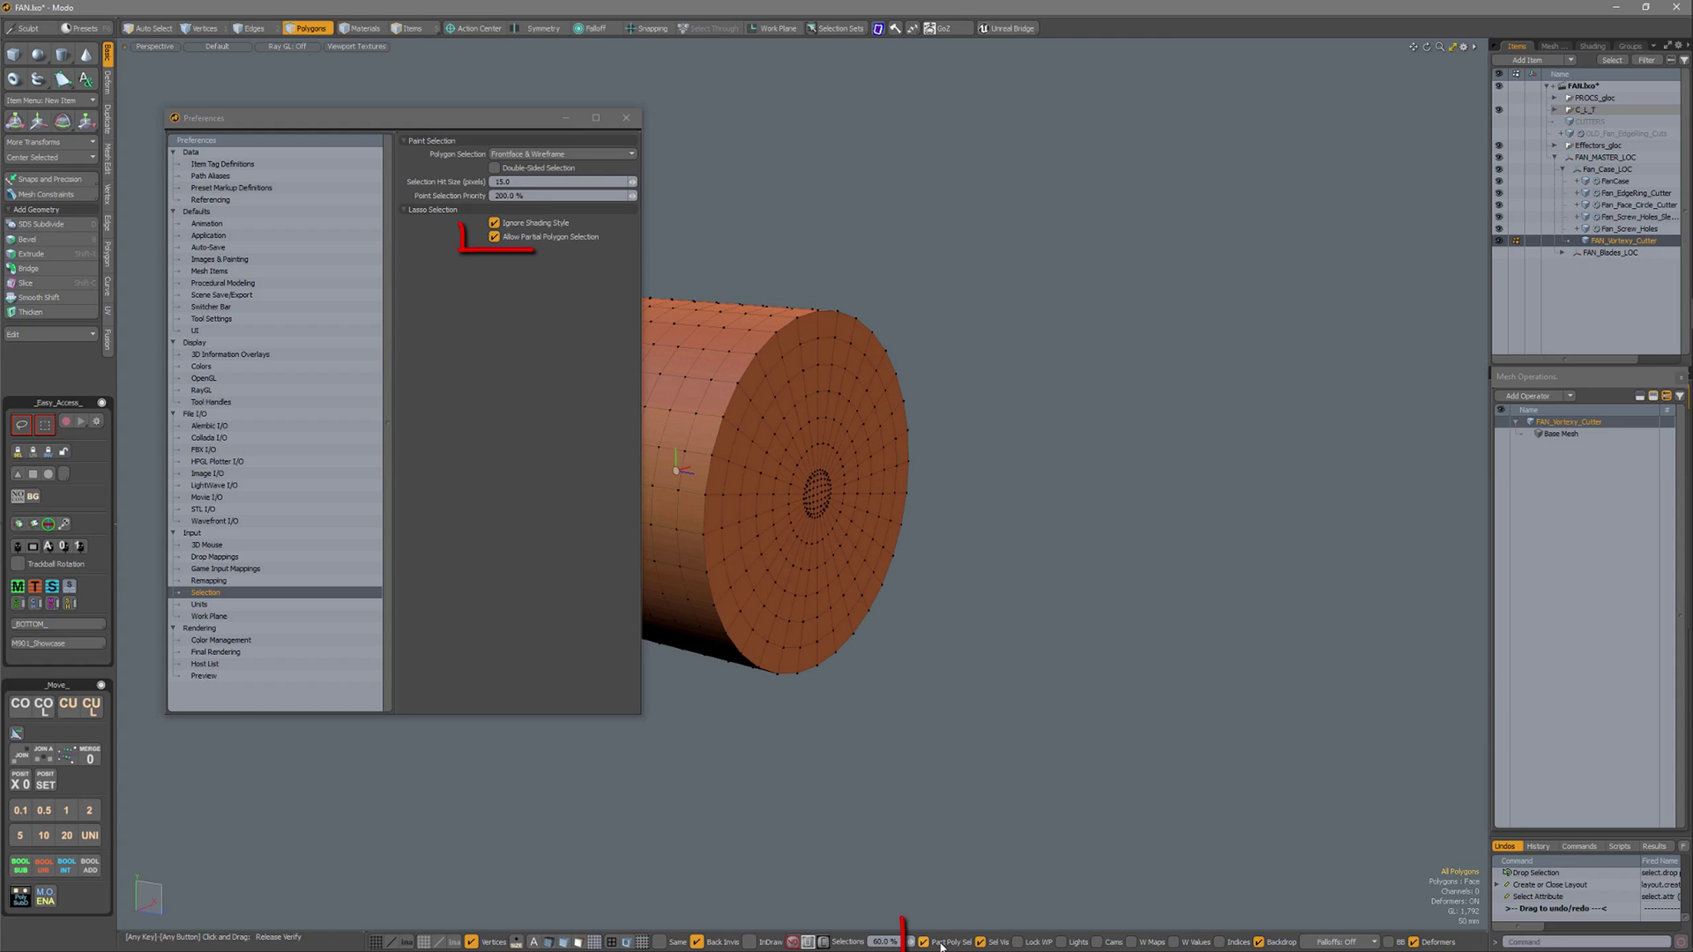
left_click(952, 943)
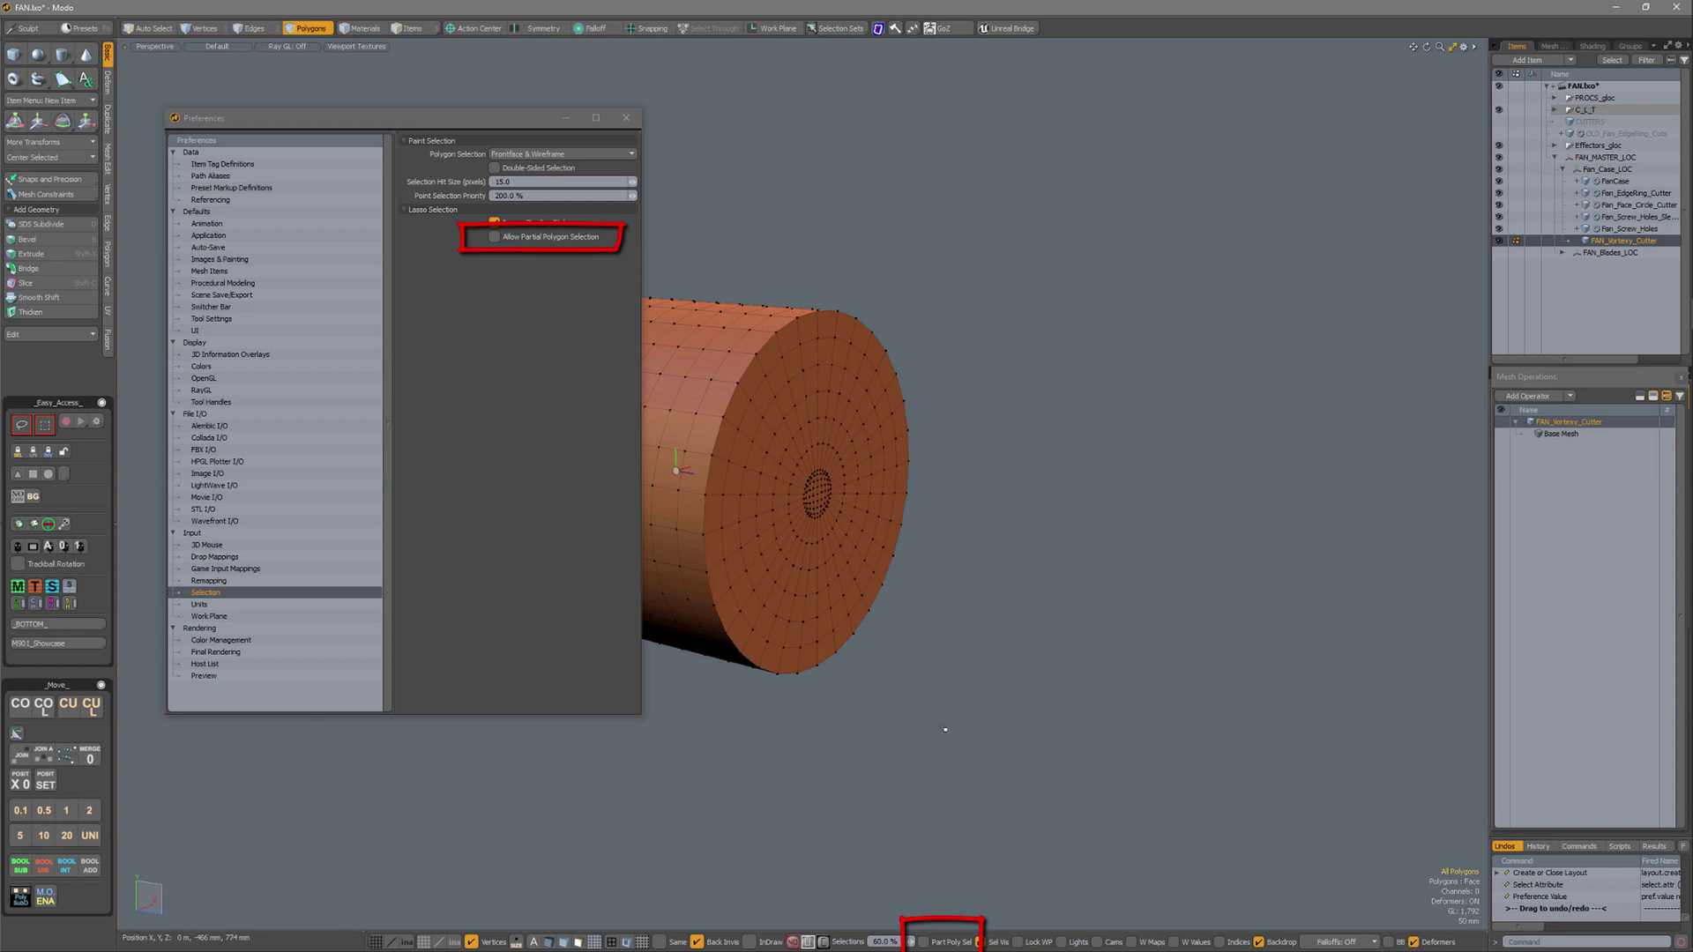
left_click(946, 944)
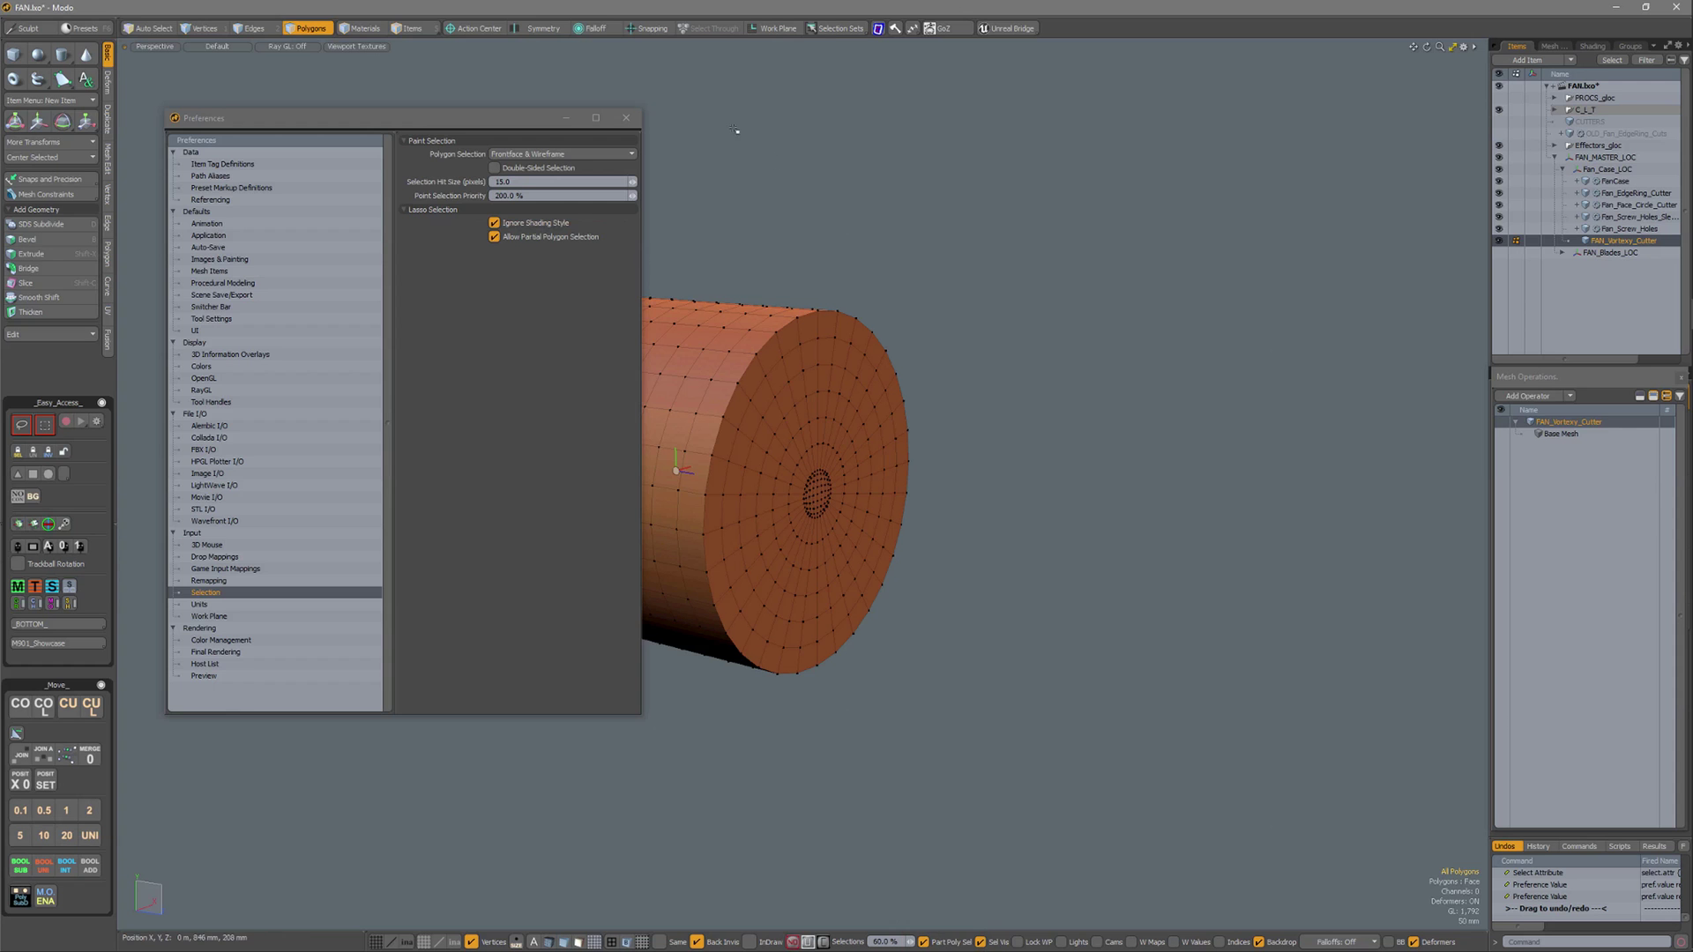
left_click(626, 117)
- In Left view, quick-select set t, lasso the end-cap polygons, then return to Perspective and orbit
double_click(1092, 348, "alt")
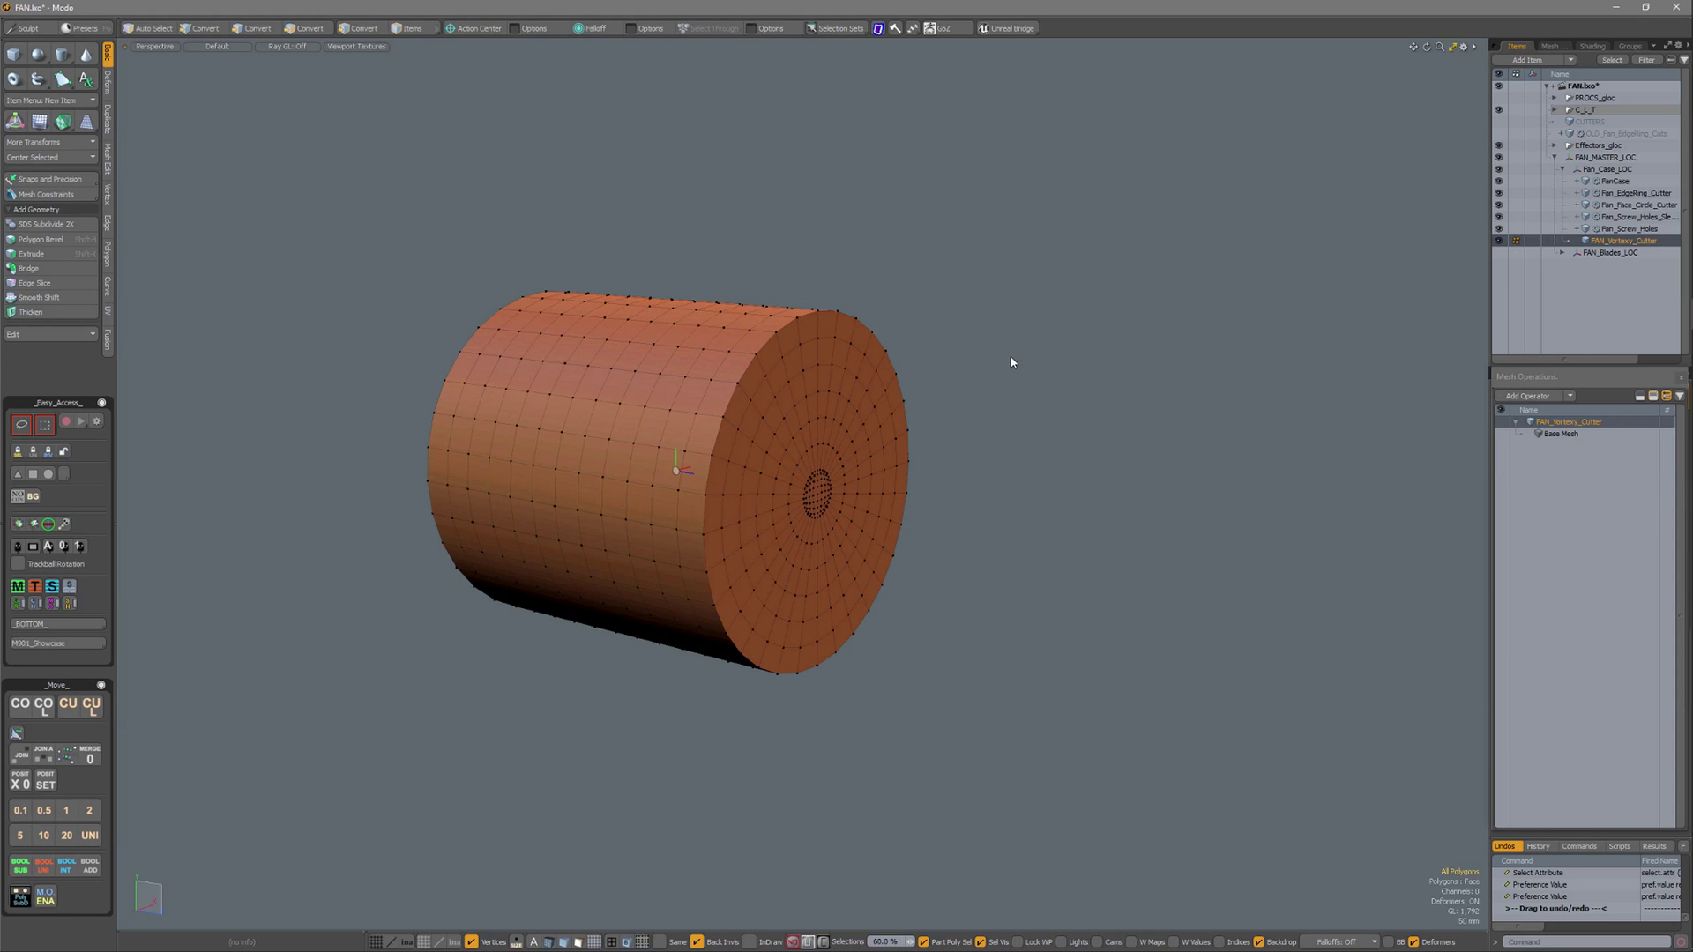
left_click(1012, 355)
left_click(842, 30)
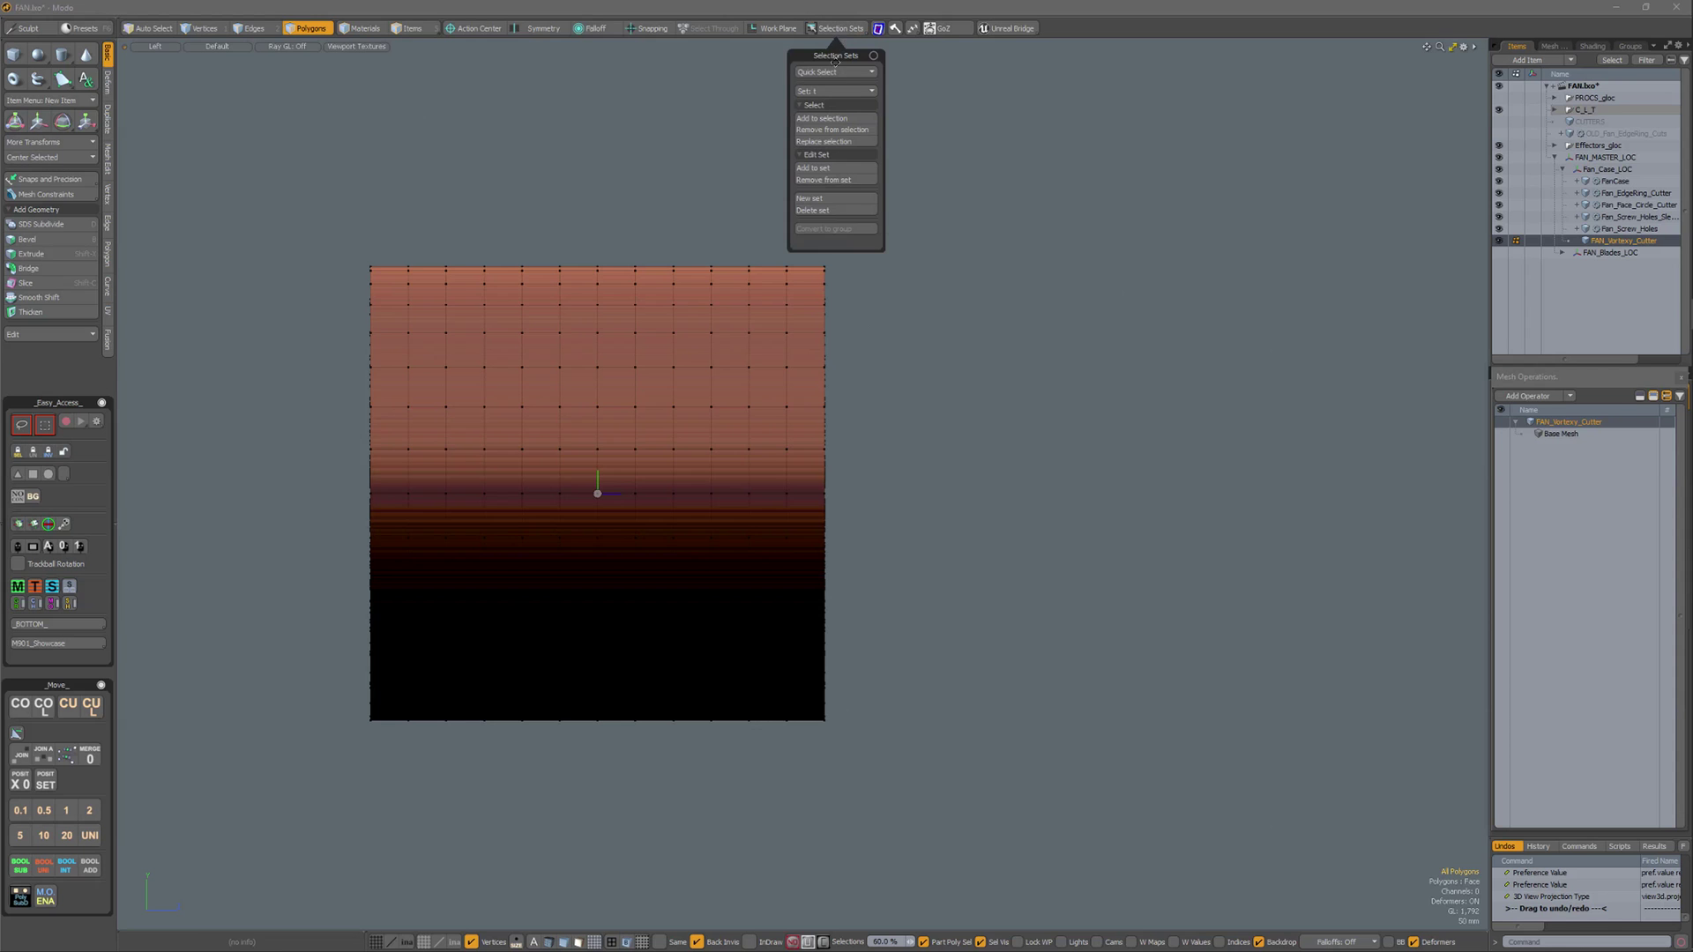
left_click(836, 73)
left_click(837, 68)
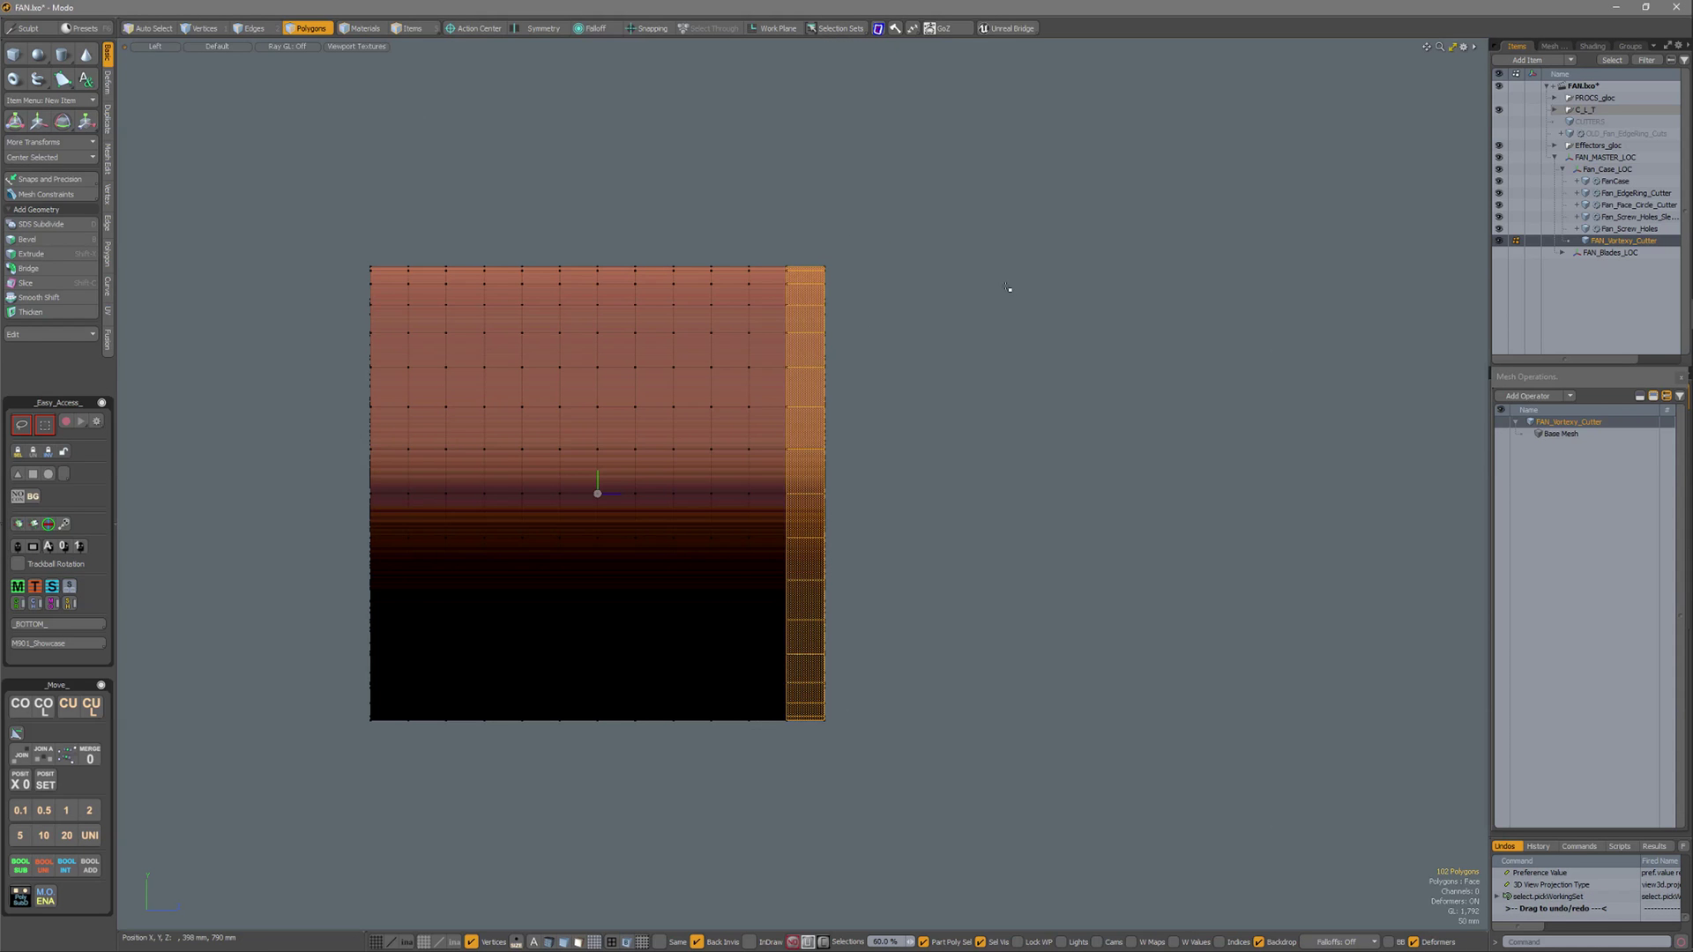
left_click_drag(650, 180, 805, 765, "ctrl")
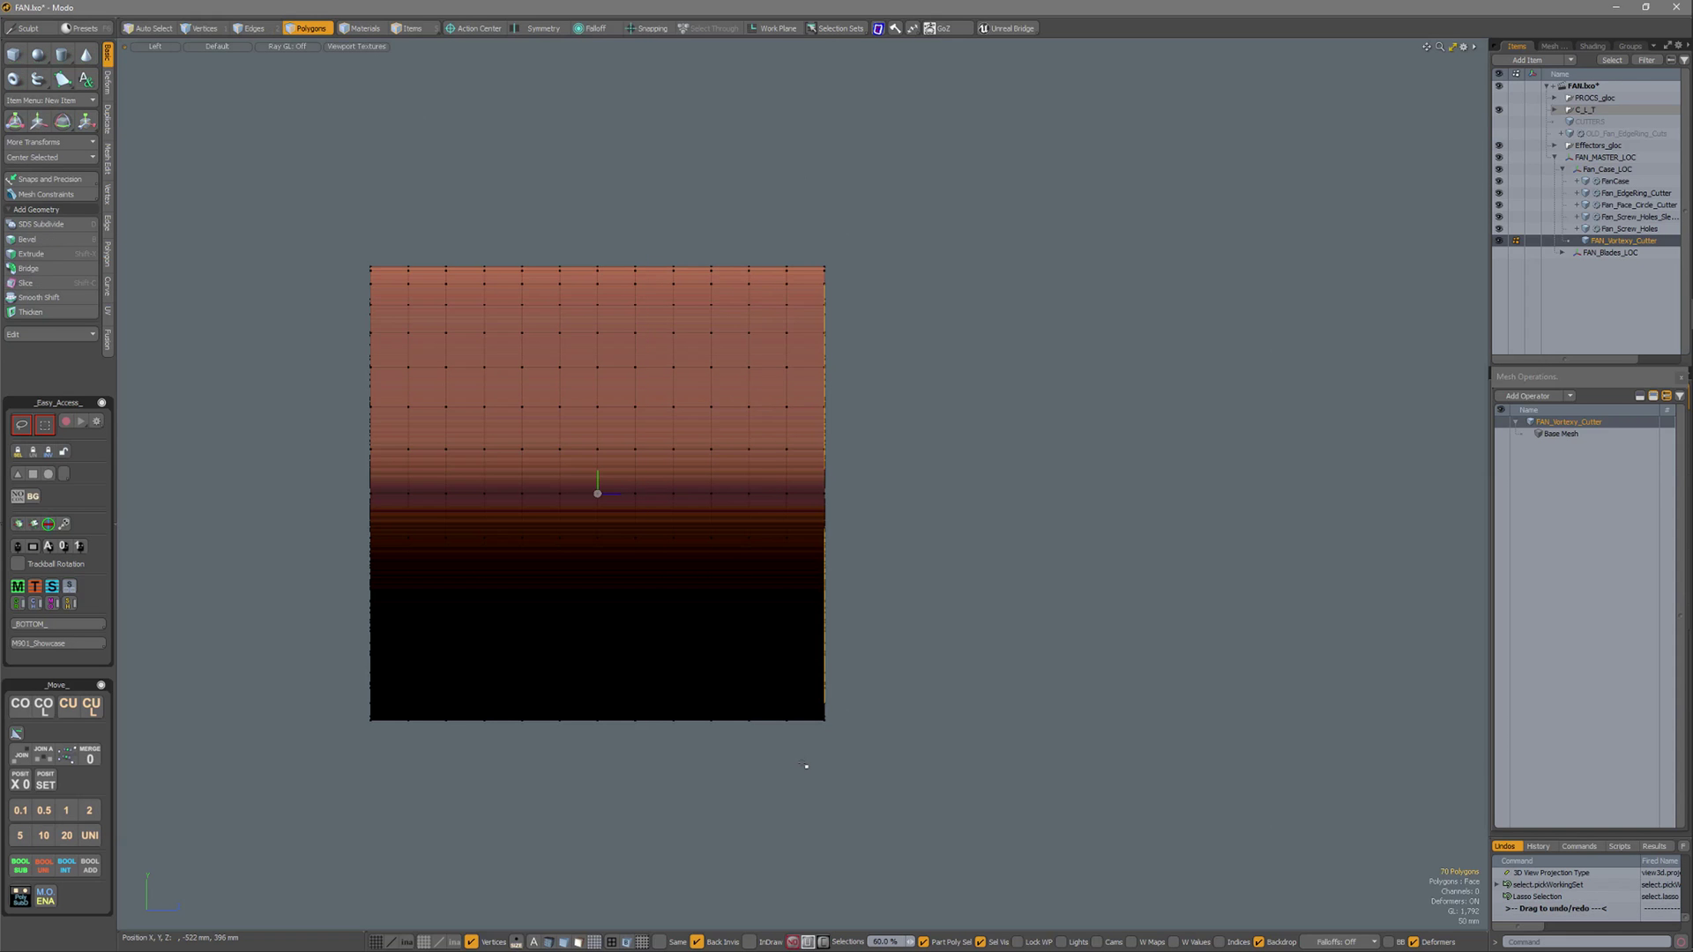
double_click(1030, 410, "alt")
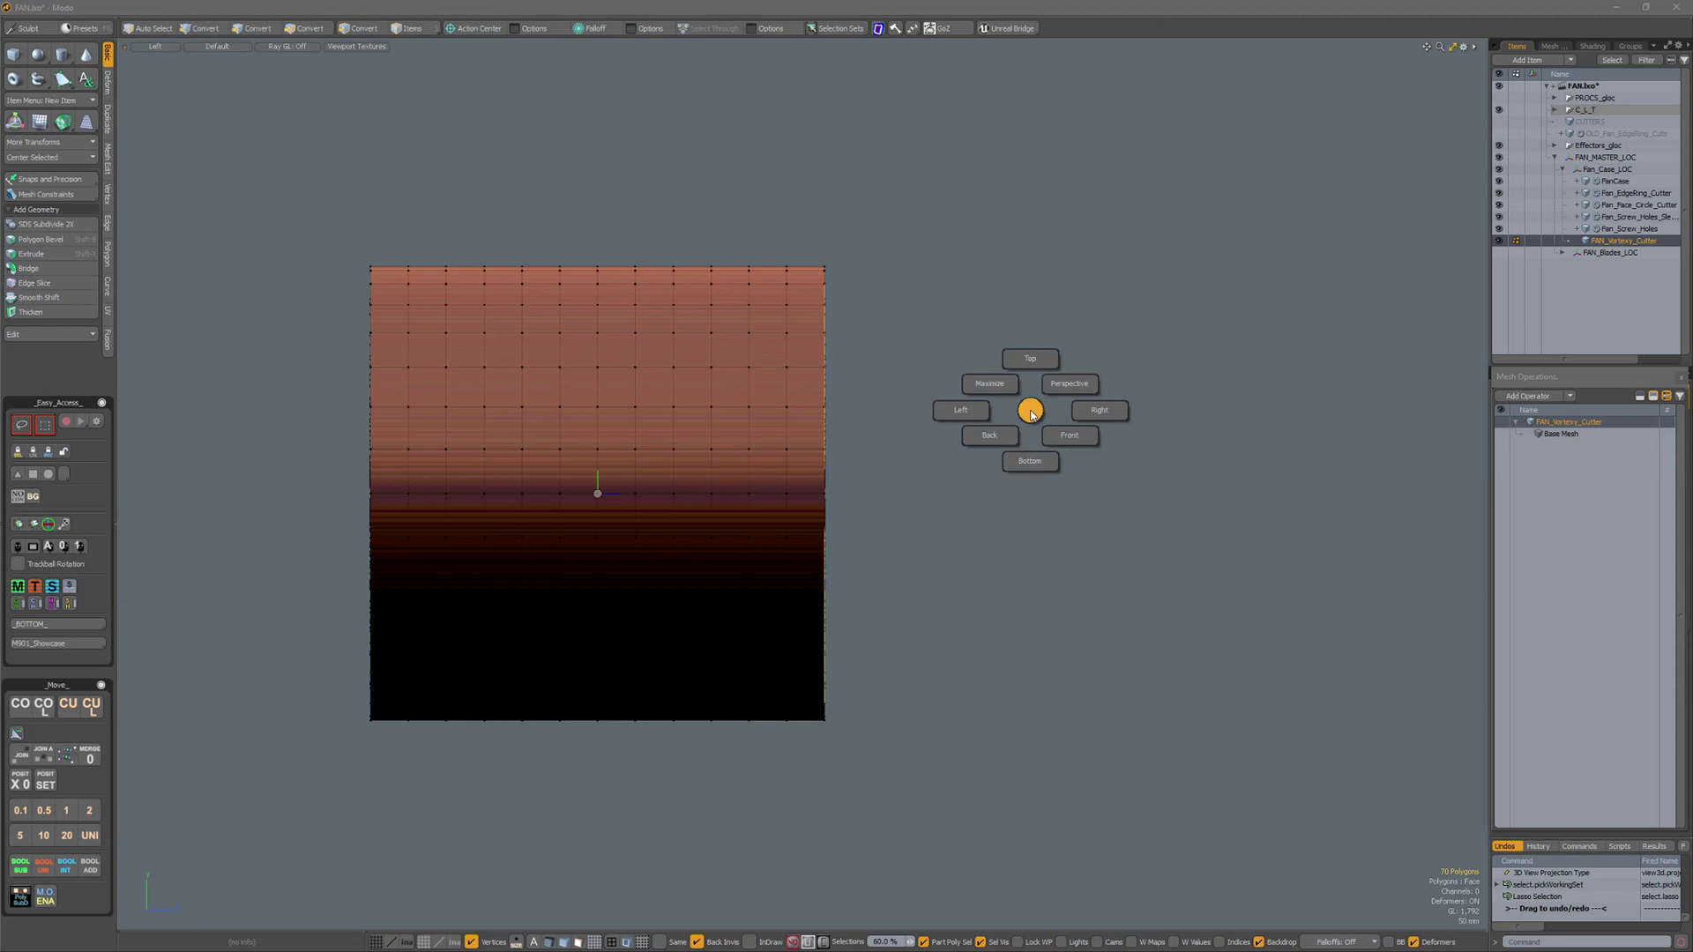
left_click(1064, 379)
left_click_drag(1000, 411, 1033, 424, "alt")
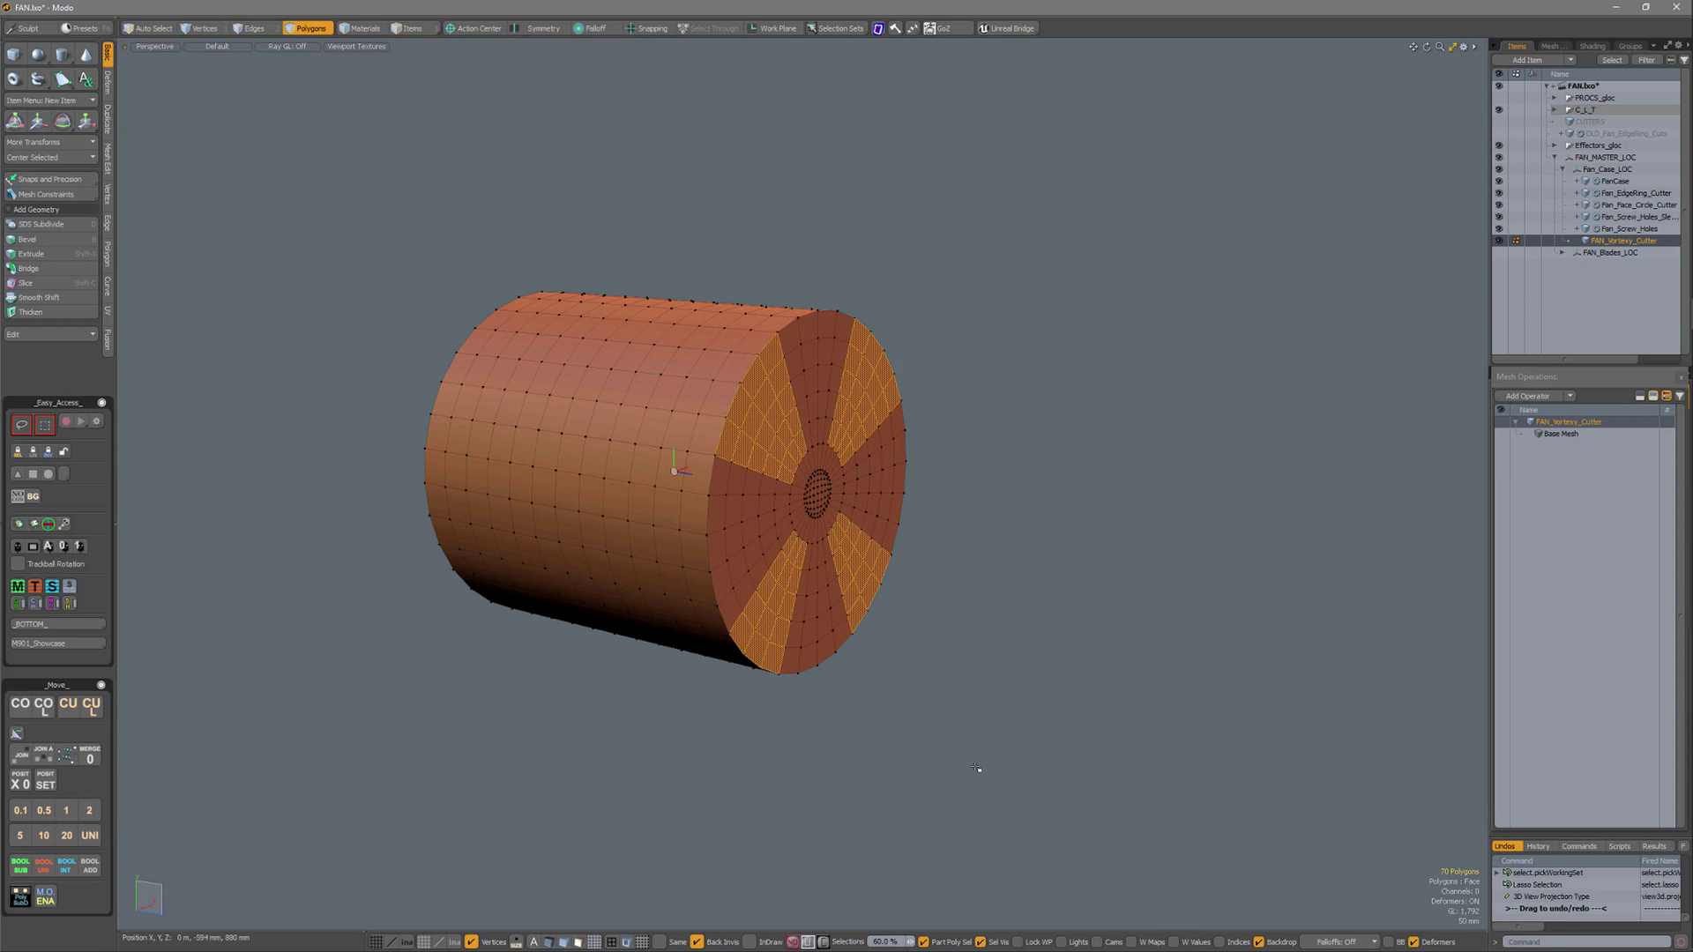
- Uncheck Part Poly Sel and confirm in Preferences that Allow Partial Polygon Selection is off
left_click(949, 942)
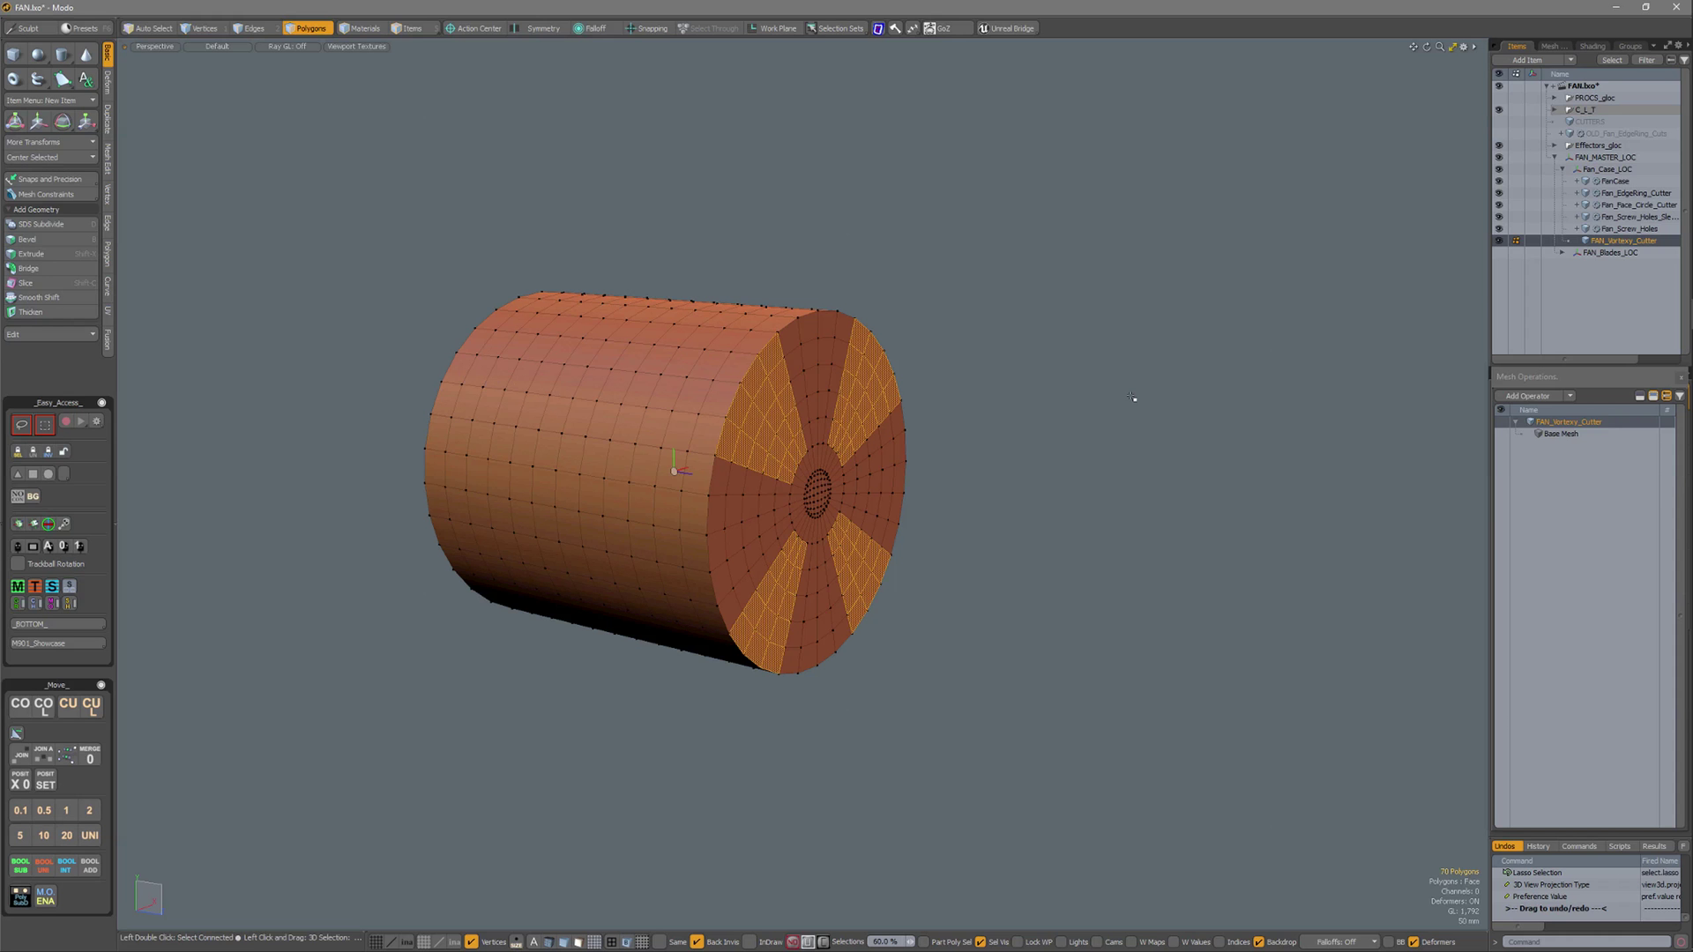
right_click(1021, 324)
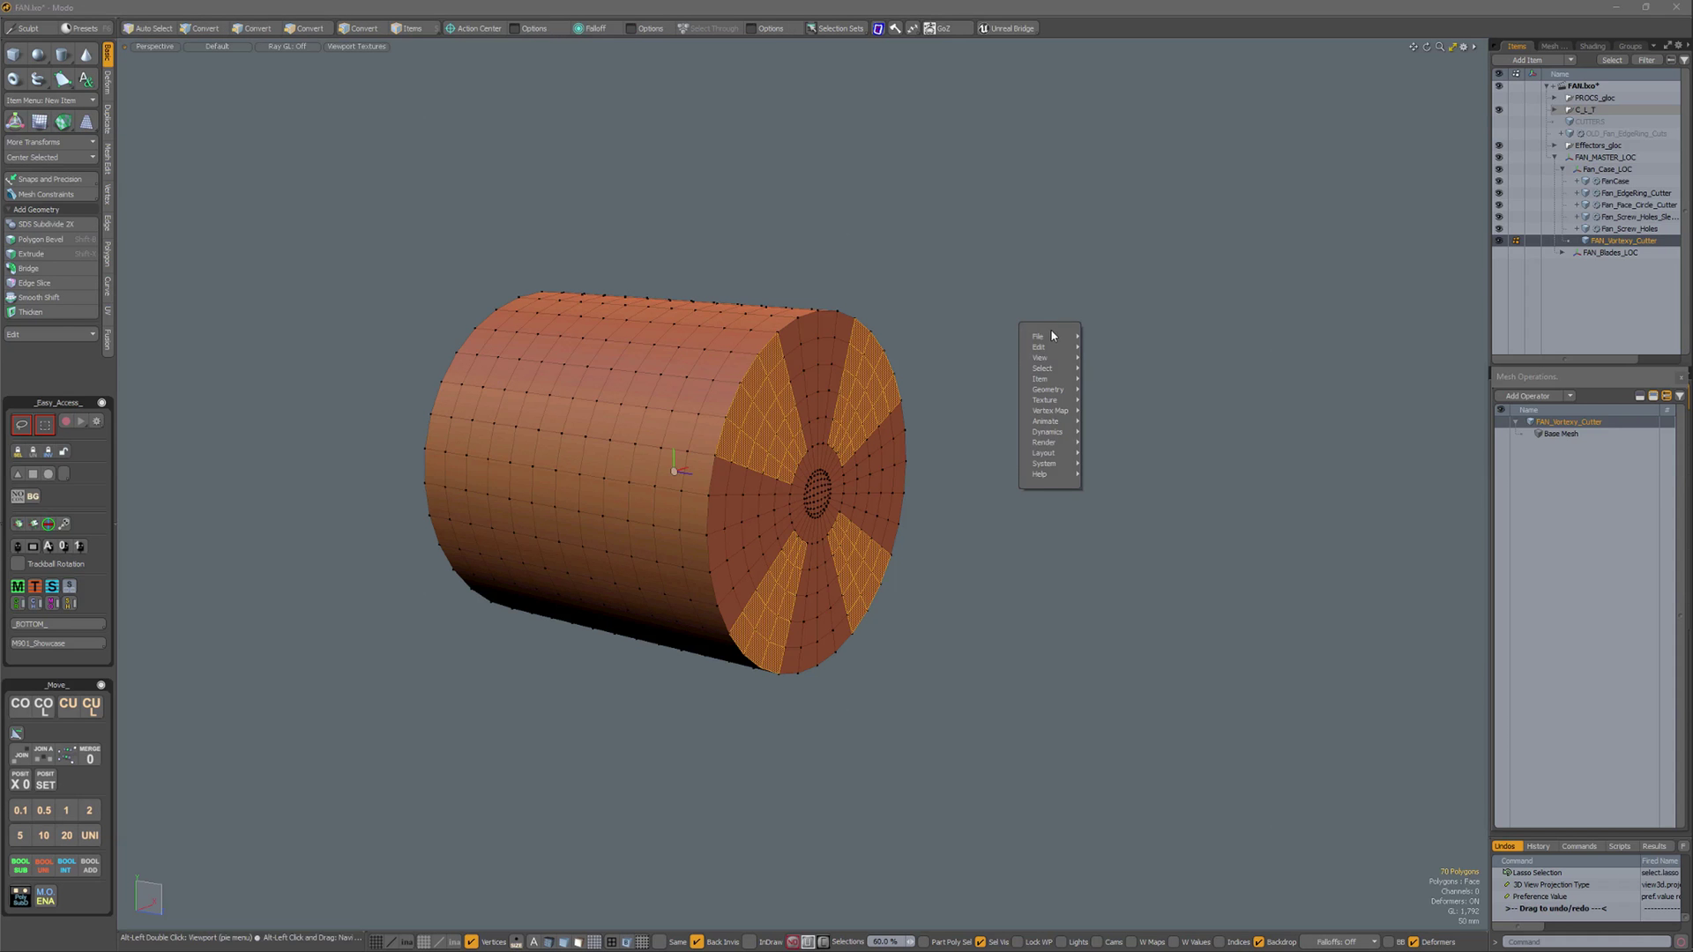
mouse_move(1062, 471)
left_click(1122, 463)
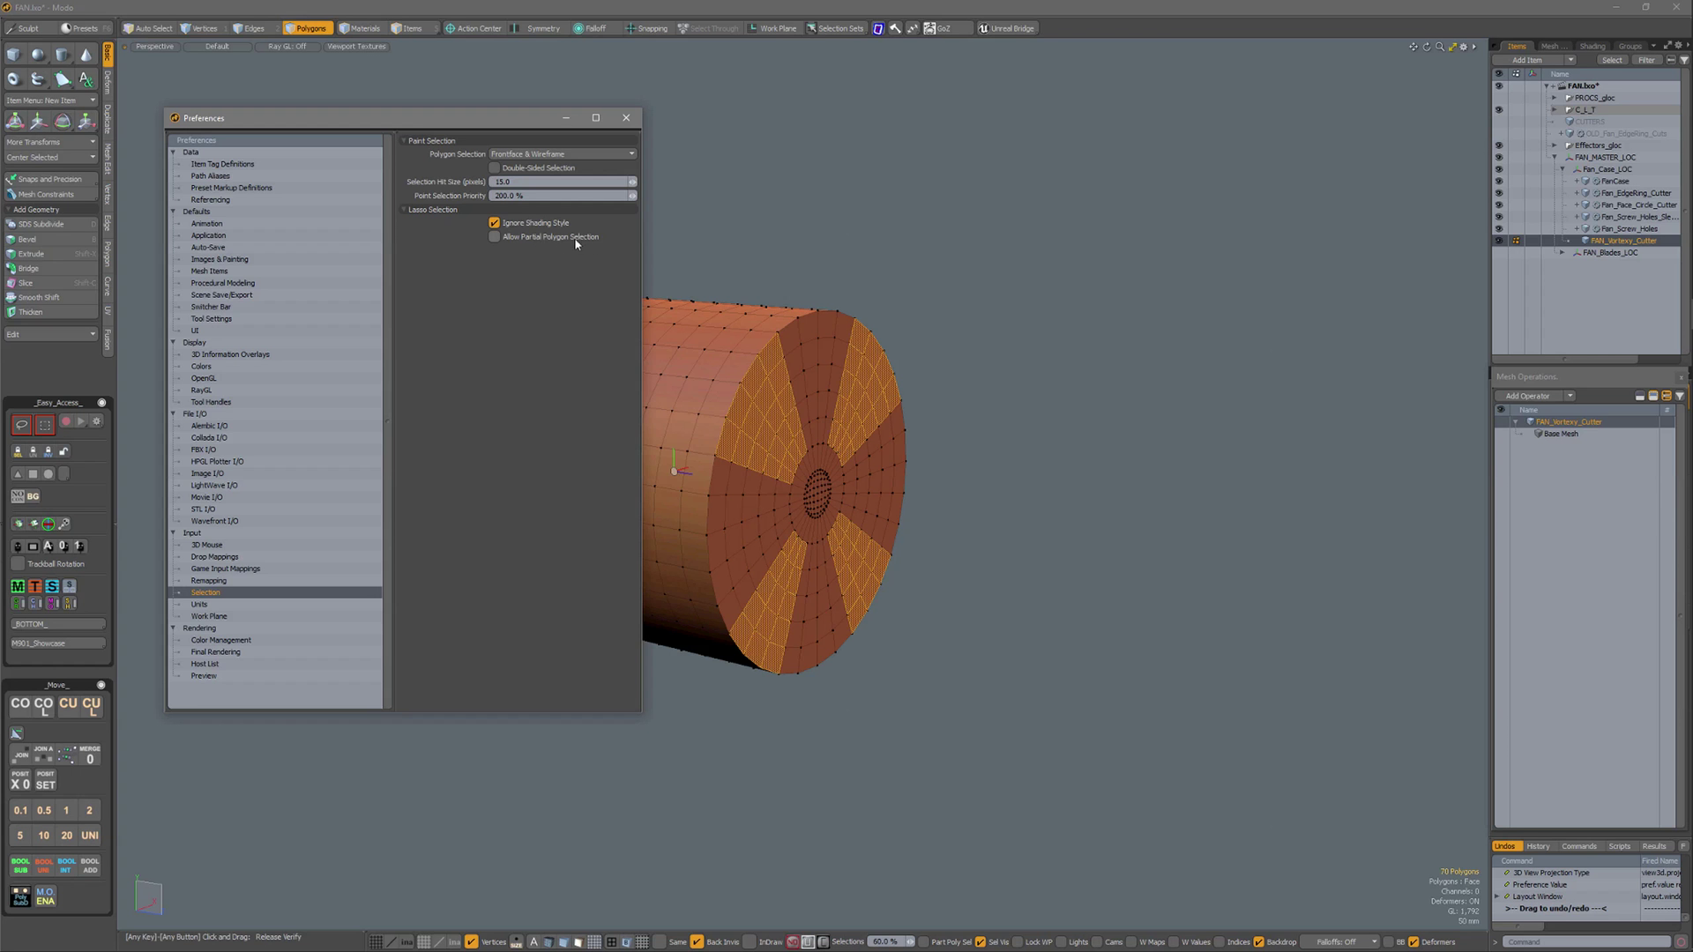
left_click(626, 118)
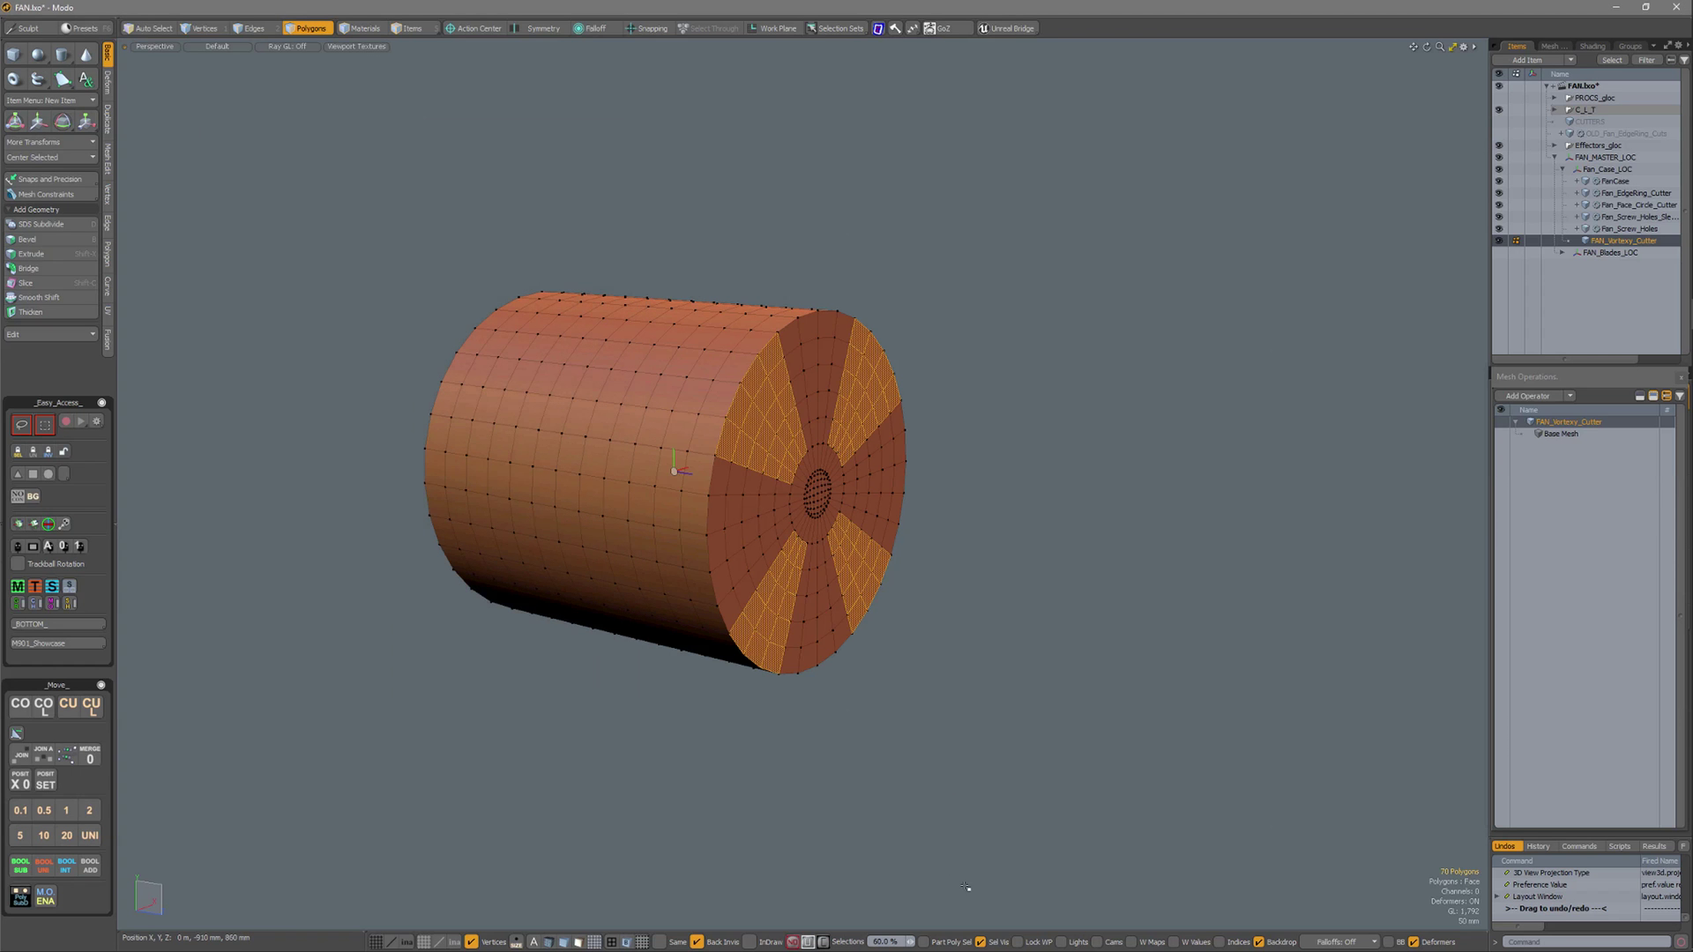